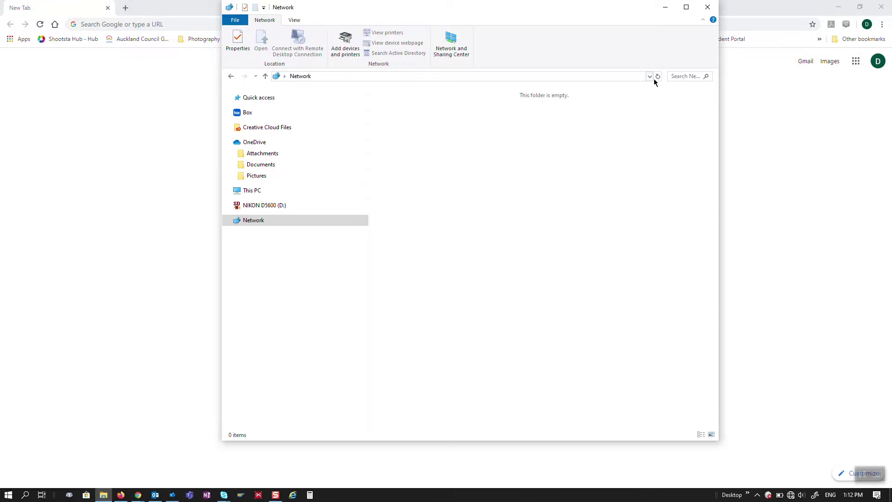
Open the Ethernet Status dialog via Network and Sharing Center and check its connection details
click(658, 76)
right_click(792, 495)
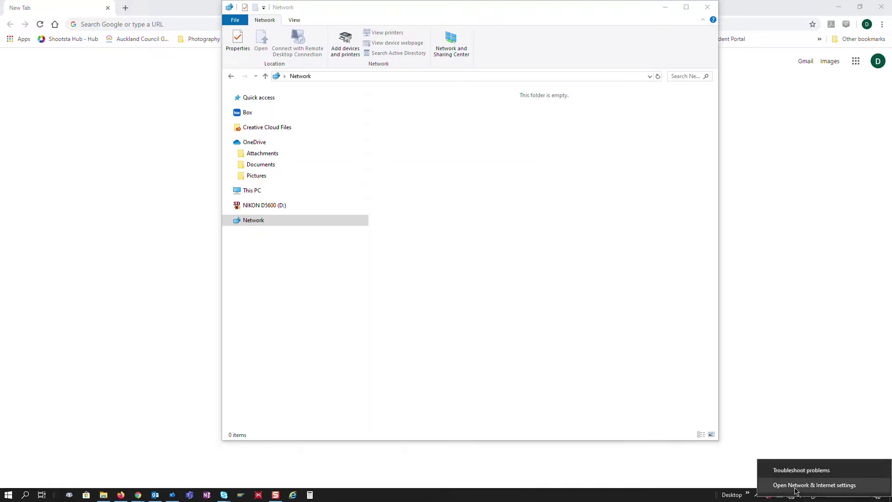
click(795, 488)
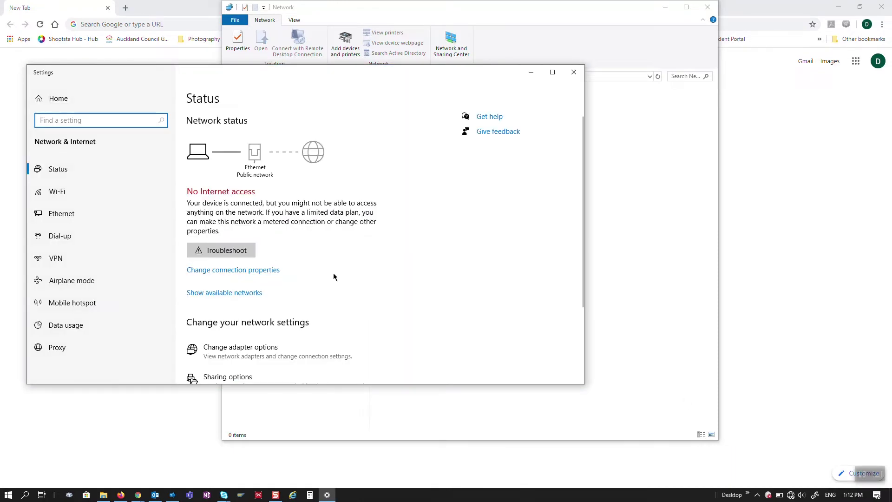
scroll(360, 265, down, 2)
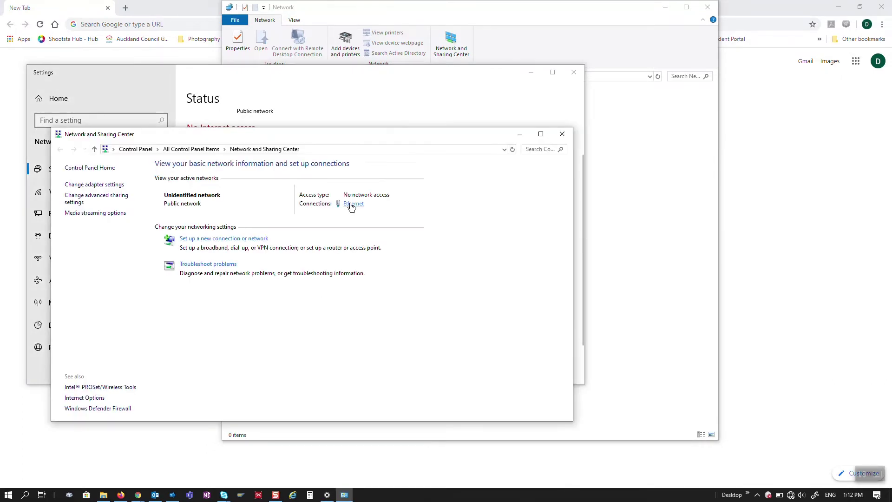
click(352, 205)
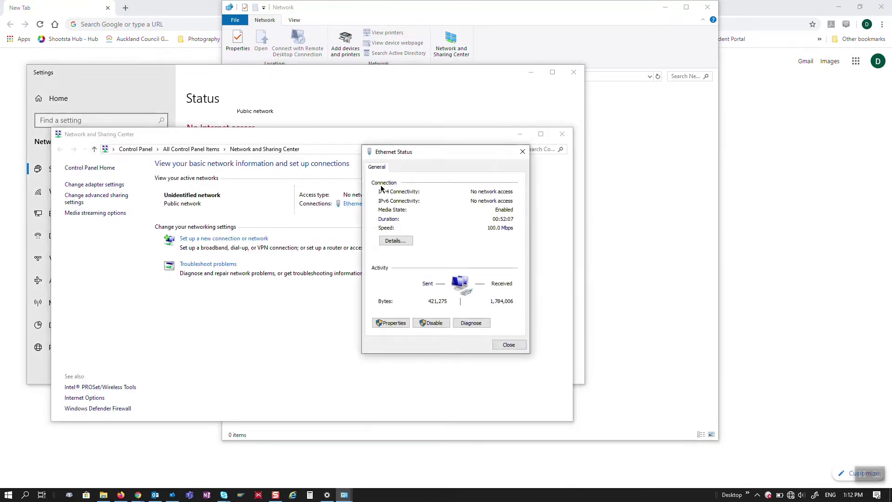
click(396, 243)
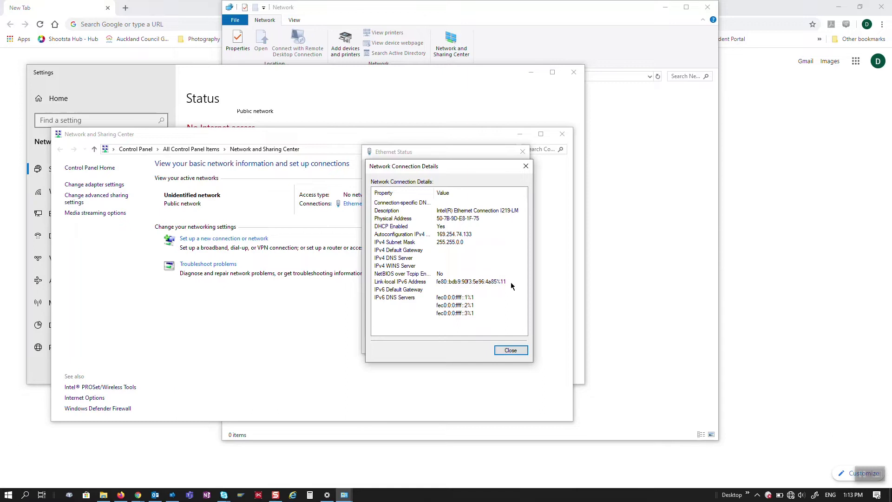
click(511, 351)
click(396, 324)
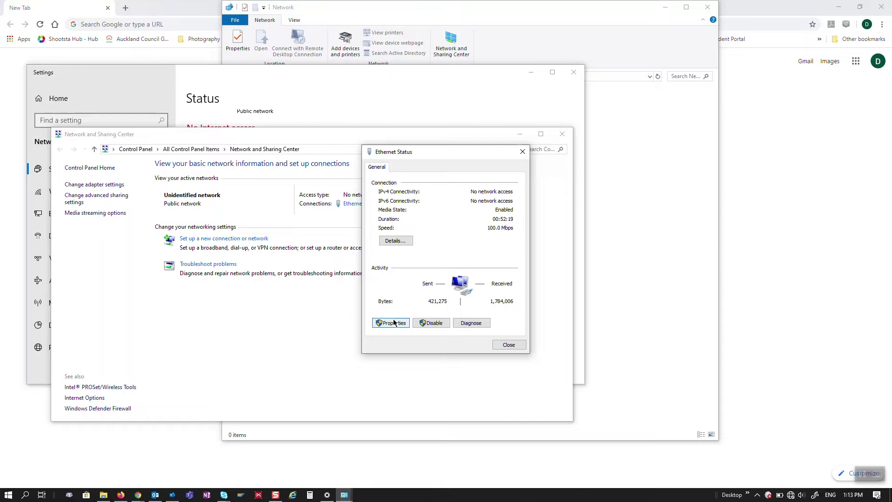
Give Ethernet the static IPv4 address 192.168.0.250 with subnet mask 255.255.255.0, confirming all dialogs
click(393, 322)
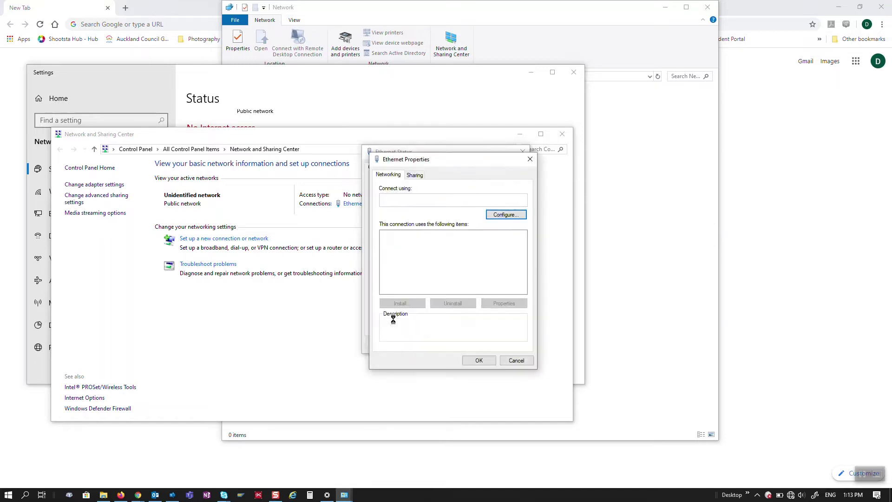
double_click(436, 259)
click(402, 262)
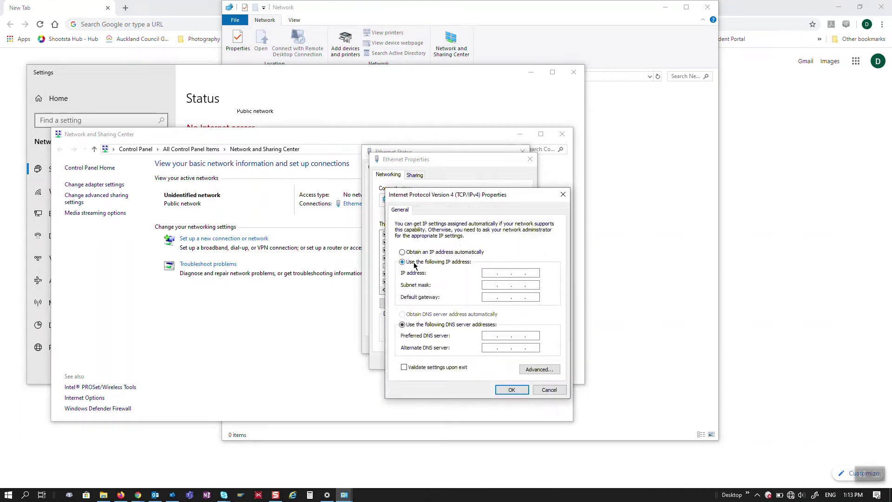
click(486, 273)
text(192 . 168 . 0 . 250)
key(Tab)
click(516, 391)
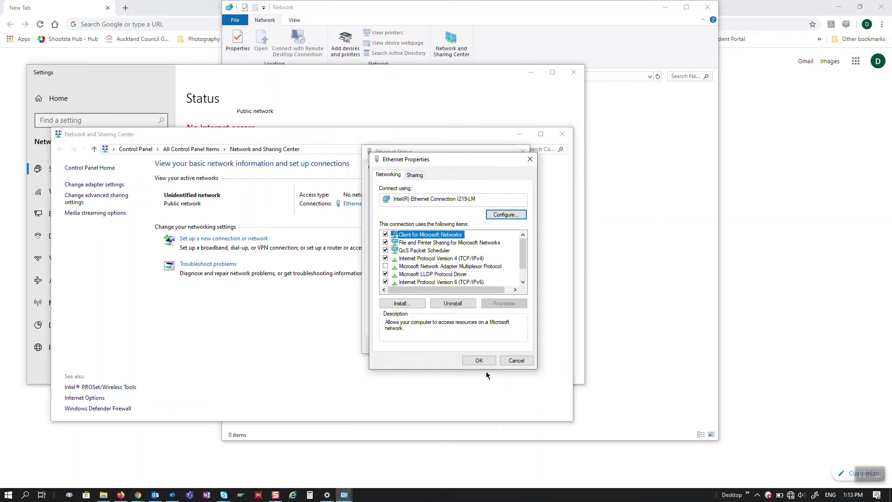
click(481, 360)
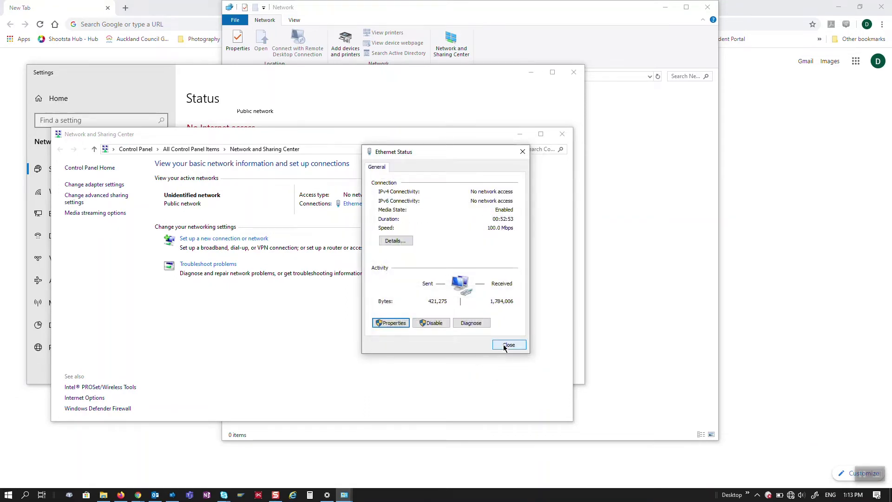
click(504, 345)
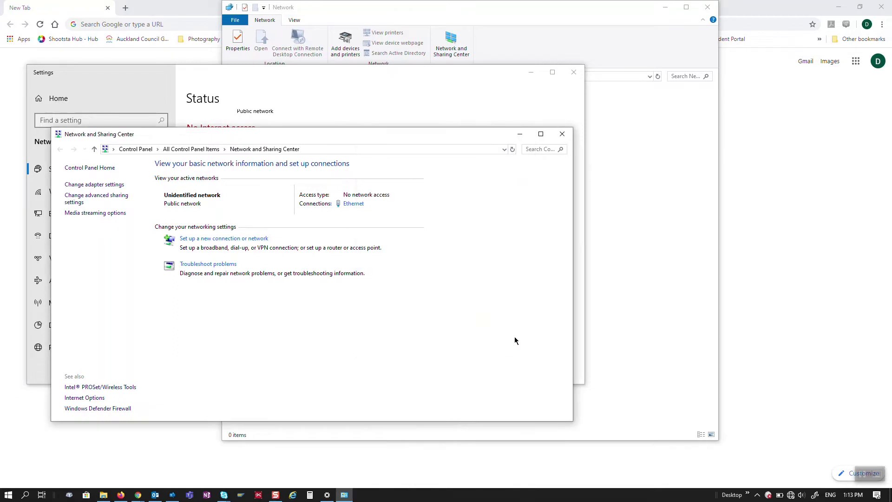
click(562, 133)
key(alt+F4)
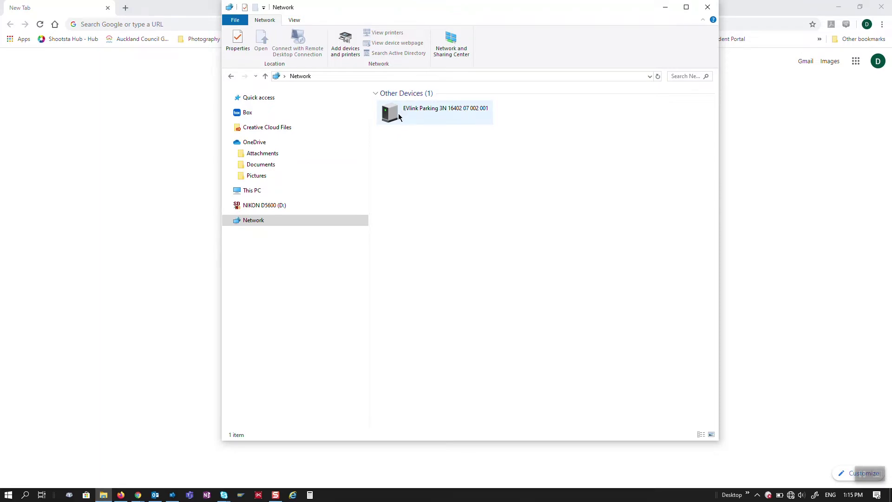
click(398, 115)
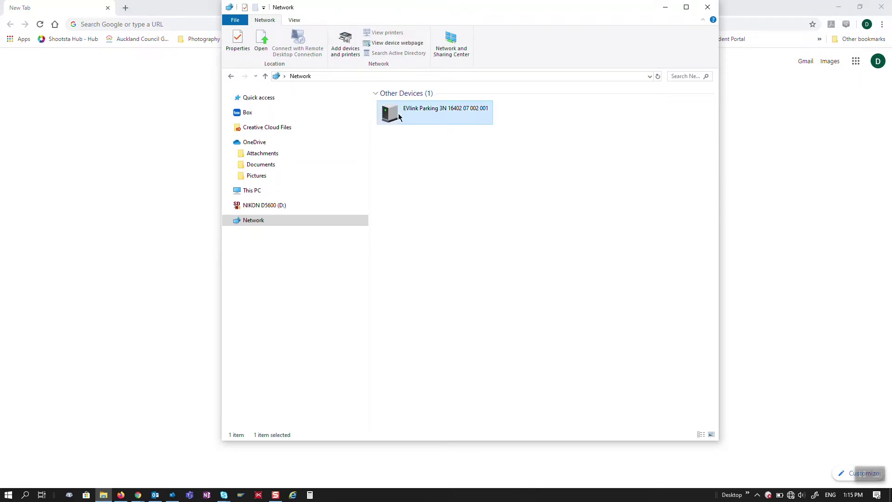
key(alt+F4)
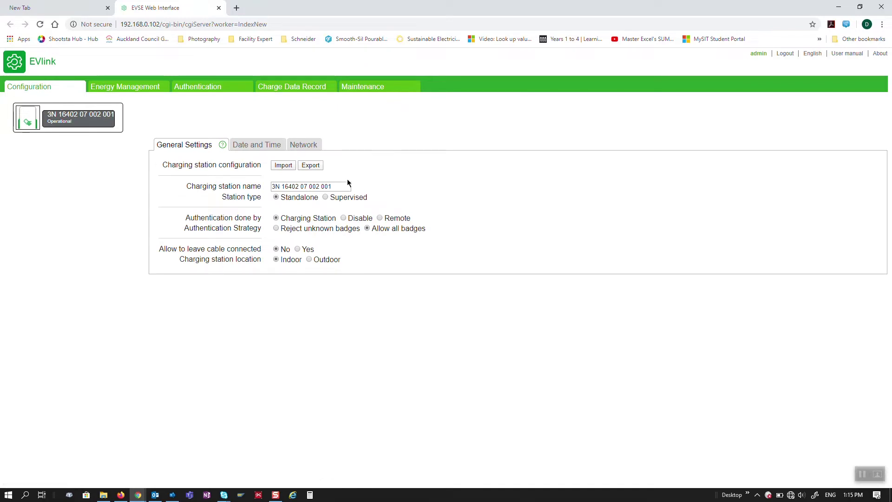
Replace the charging station name with 'Carpark 1,2' and save the General Settings
drag(342, 186, 246, 182)
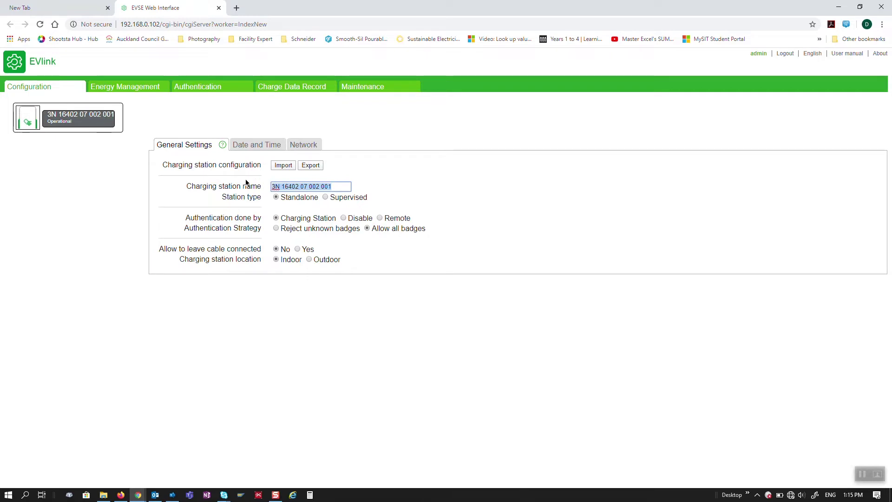
text(Carpa)
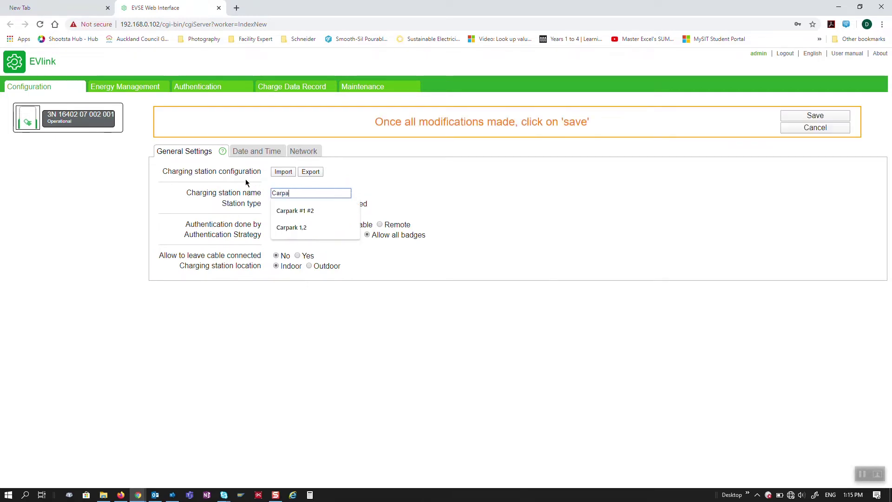
text(rk 1)
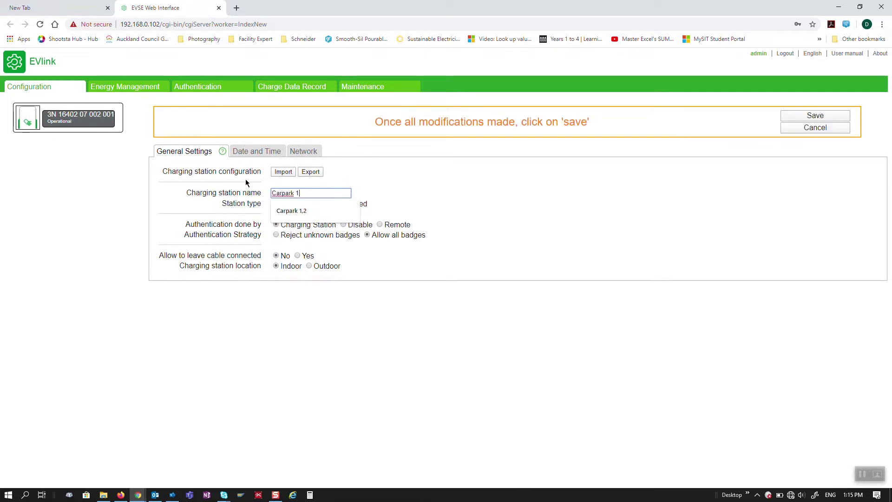
text(,2)
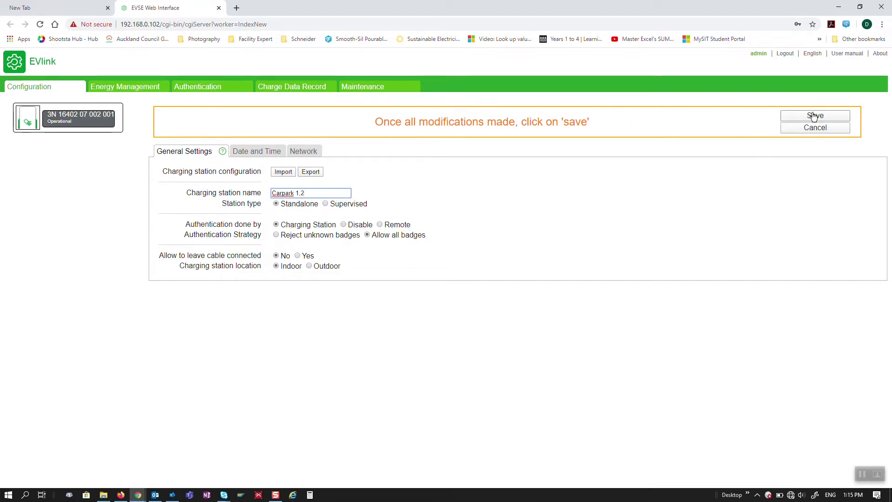
click(817, 117)
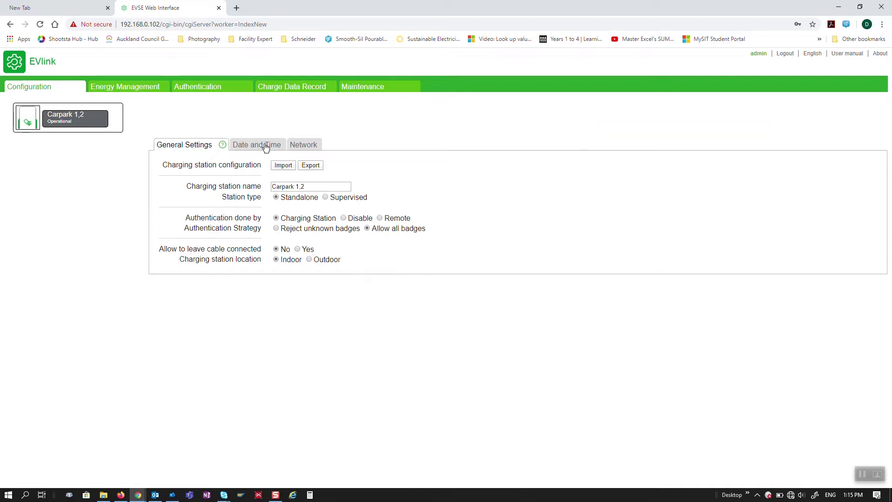
Turn on automatic IP, set socket outlet 2 addressing to off, and save and reboot the station
click(303, 147)
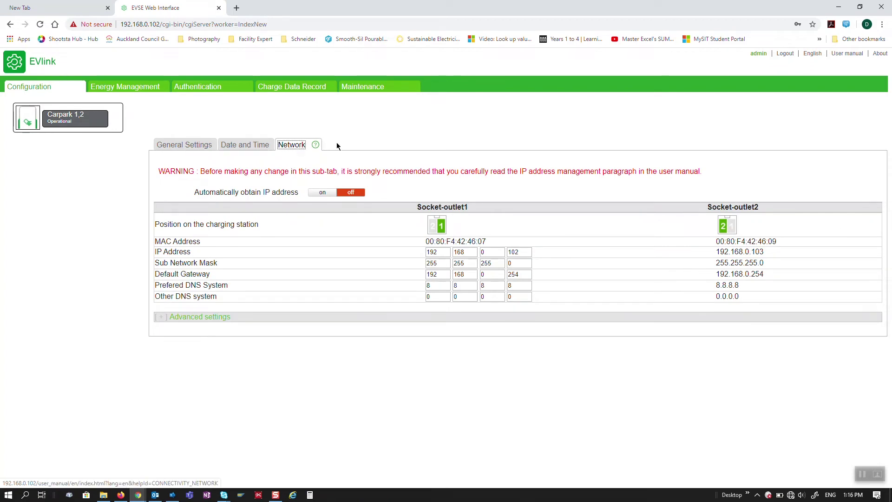
click(322, 194)
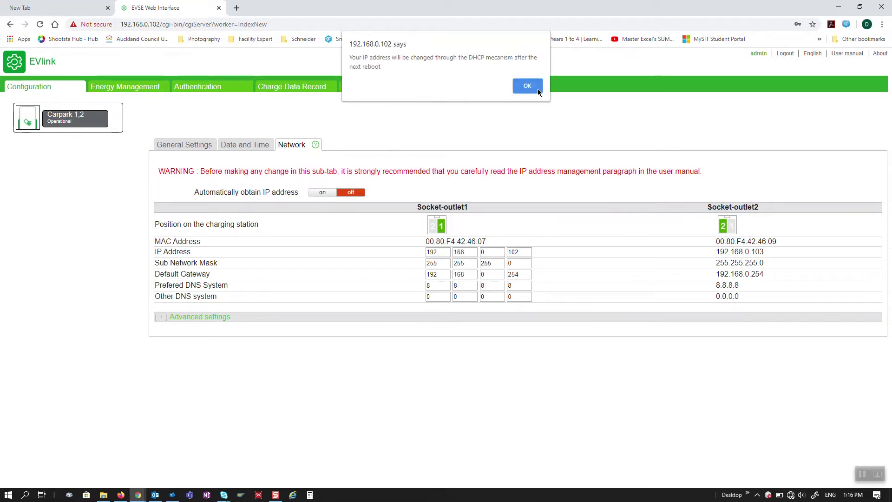
click(527, 87)
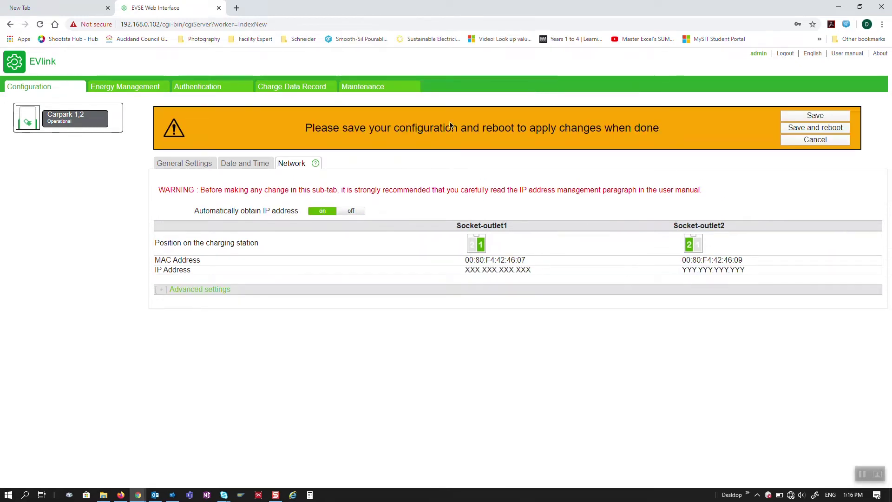
click(161, 289)
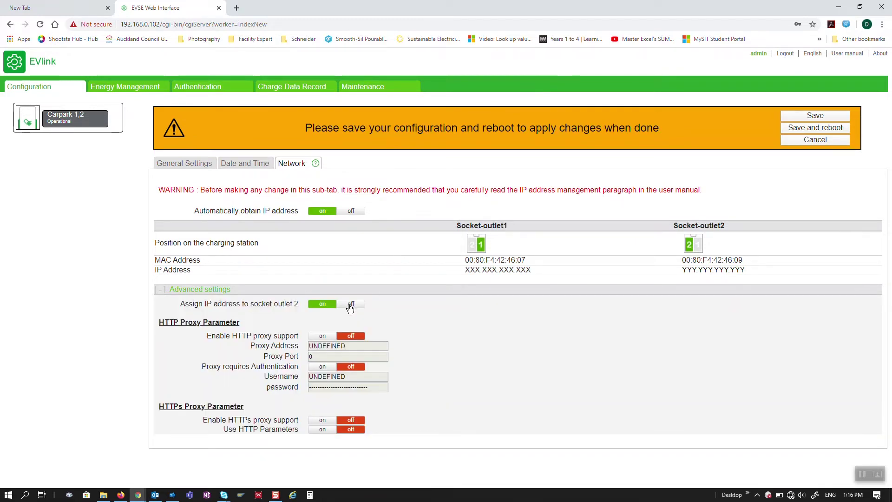
click(351, 305)
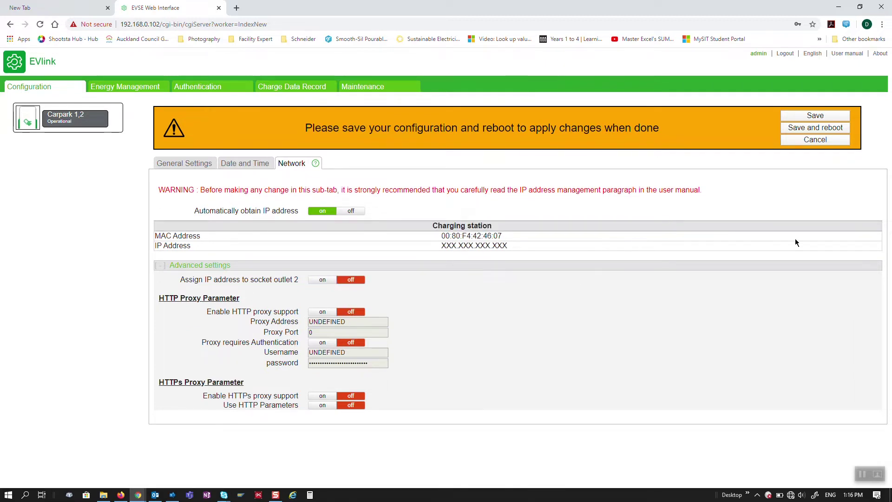
click(809, 130)
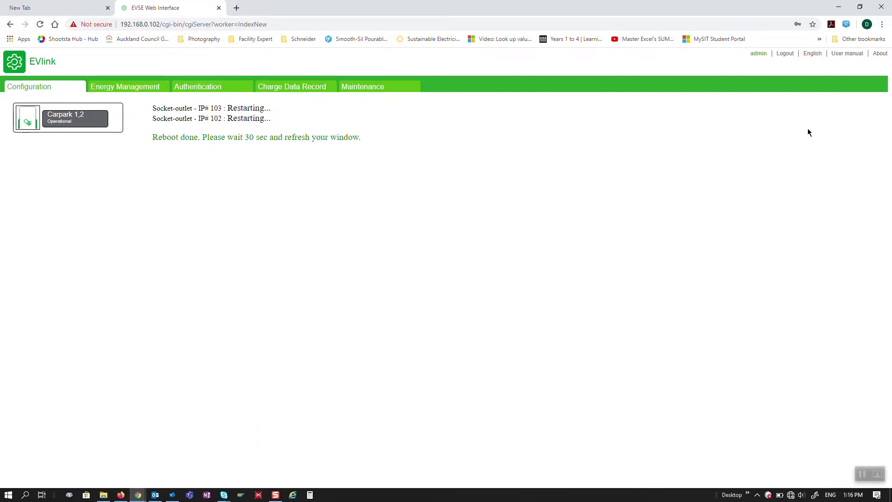
Reload the page after the reboot and log out of the station at 192.168.0.102
click(40, 24)
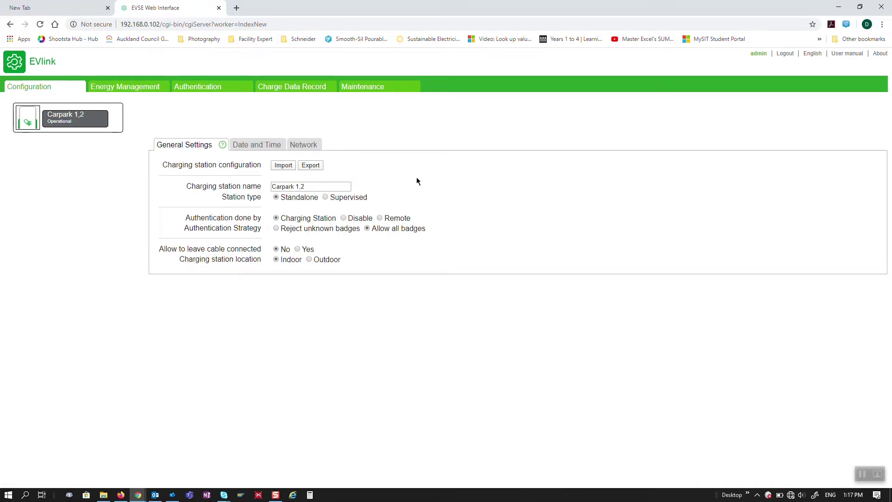
click(786, 54)
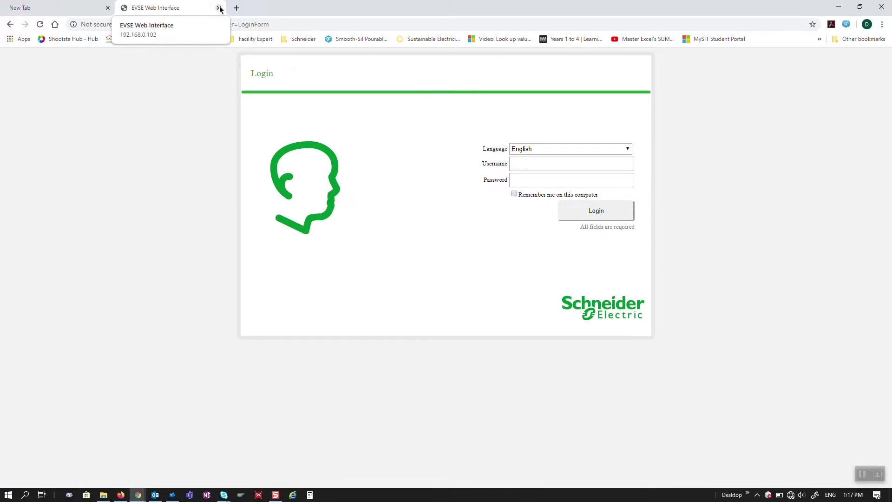
Close the EVSE tab, refresh the Network devices, and open the EVlink Smart Wallbox login page
click(219, 8)
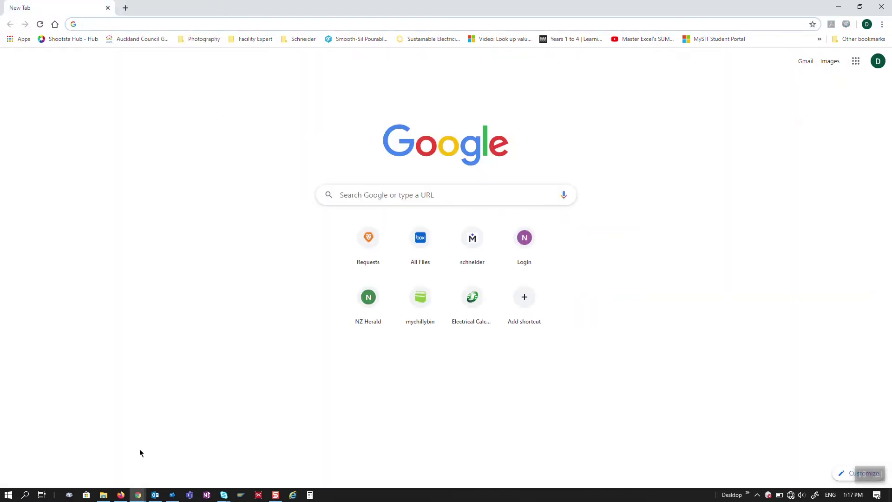
click(105, 495)
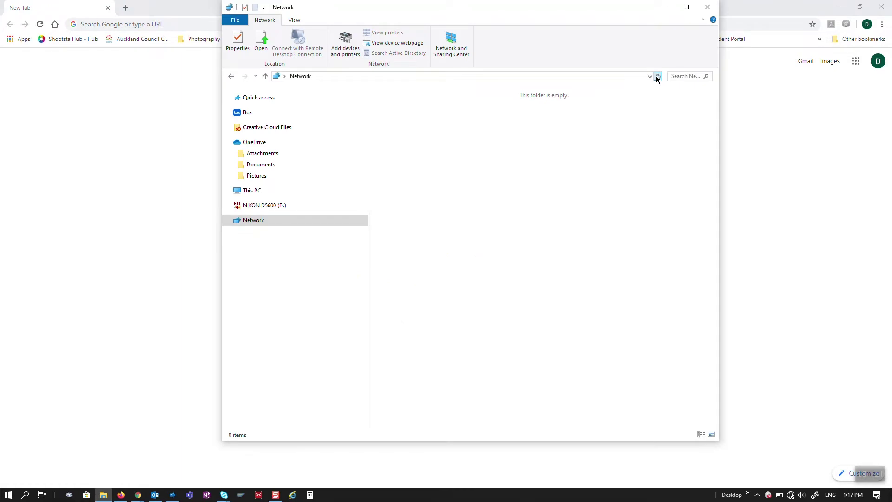
click(657, 76)
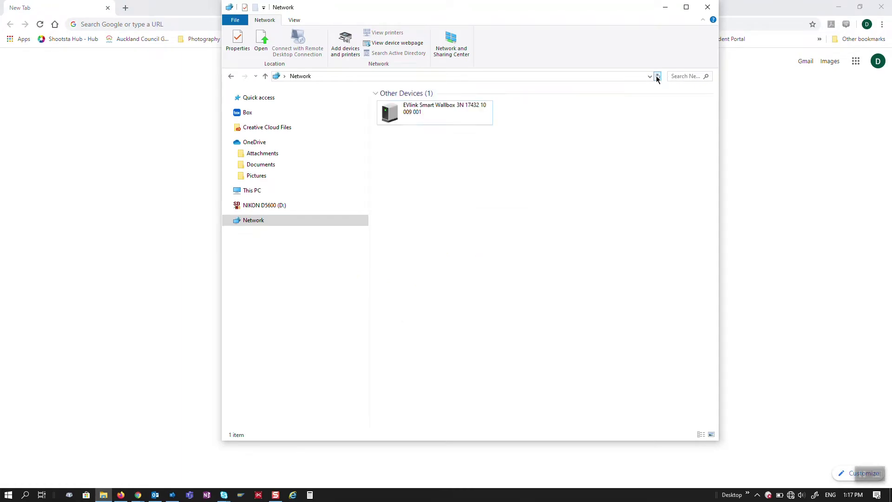
double_click(428, 118)
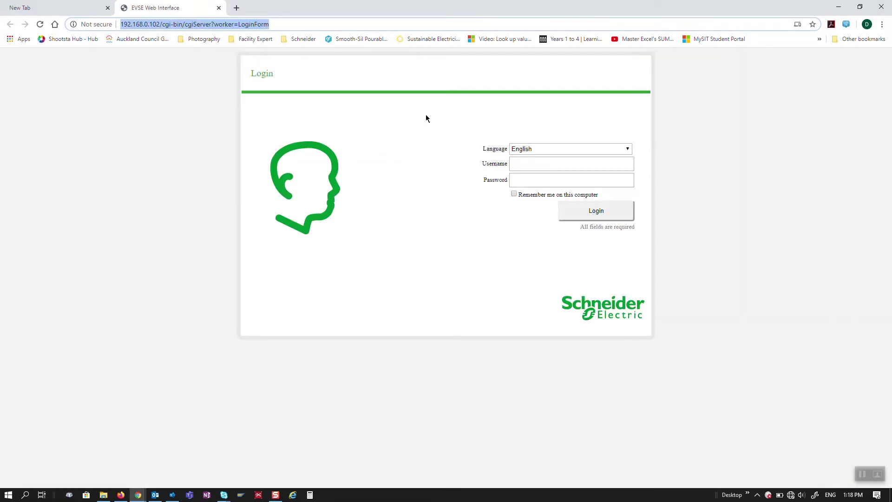
Log in to the wallbox with the administrator username and password
click(535, 162)
key(Tab)
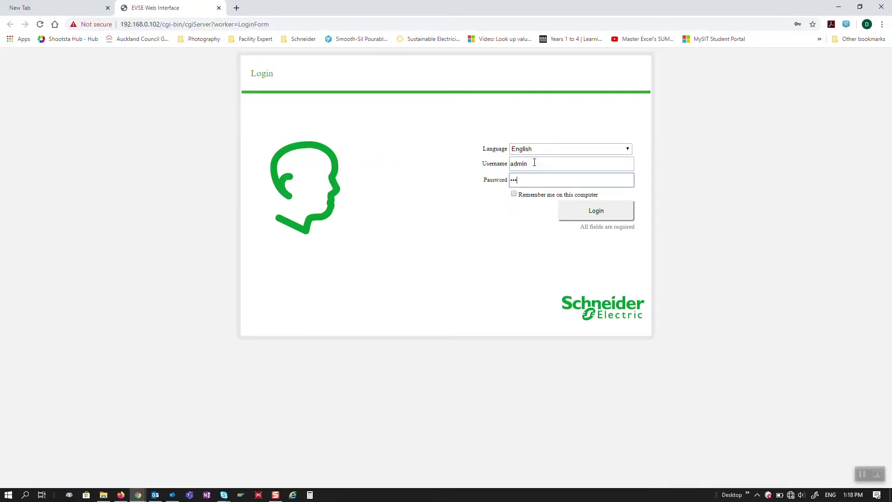
key(Return)
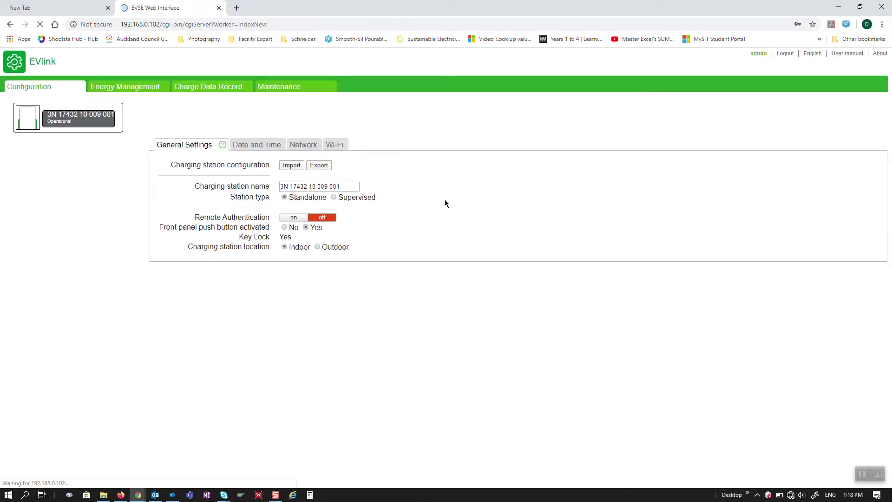
Rename the station to 'Carpark 3', save it, and switch its network to automatic IP
drag(351, 188, 267, 182)
text(Carpark 3)
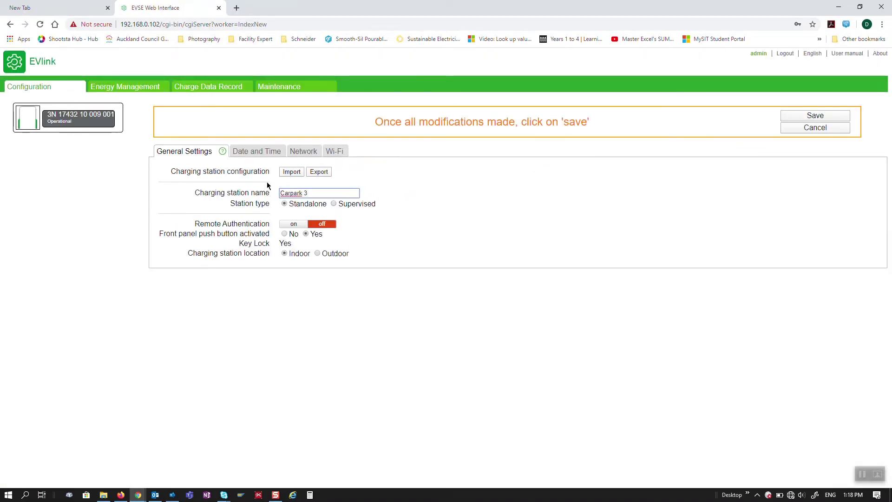
click(806, 119)
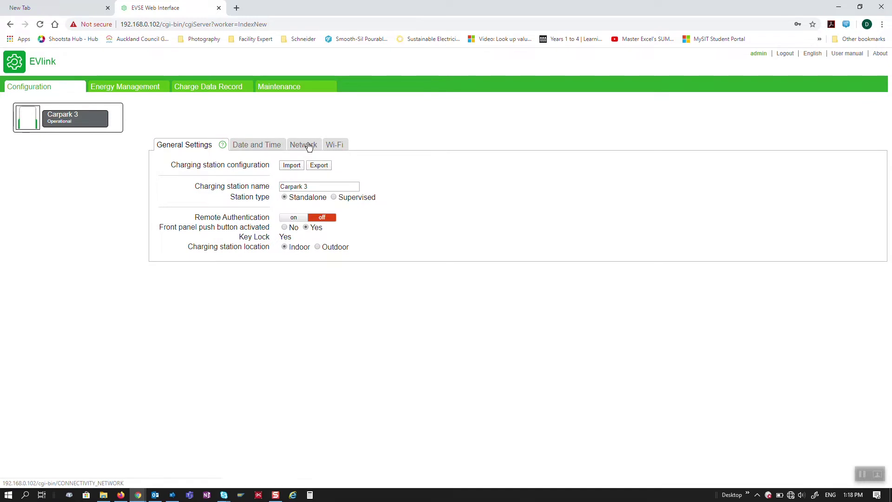
click(300, 145)
click(324, 193)
key(Return)
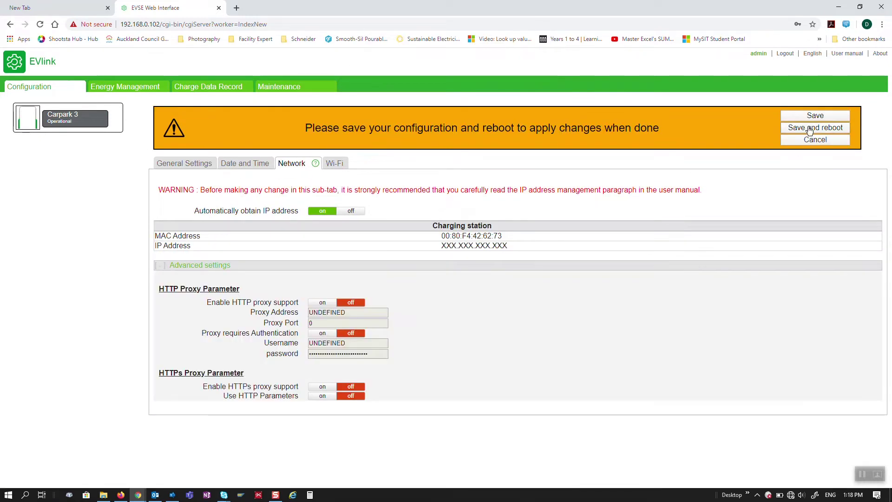
Save and reboot Carpark 3, reload the page, and log out
click(810, 130)
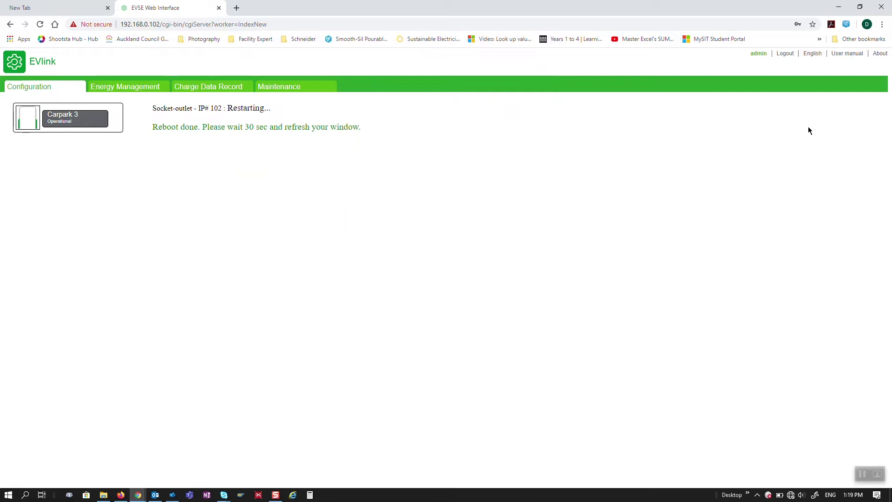
click(44, 27)
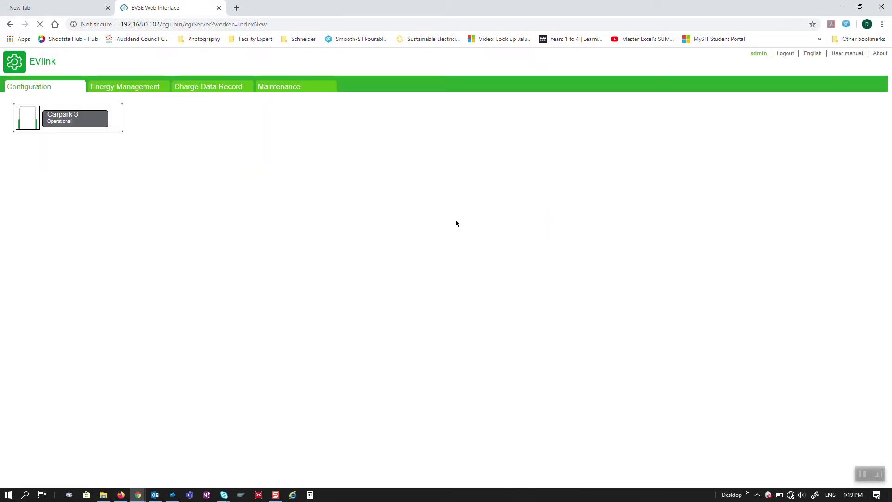
click(785, 54)
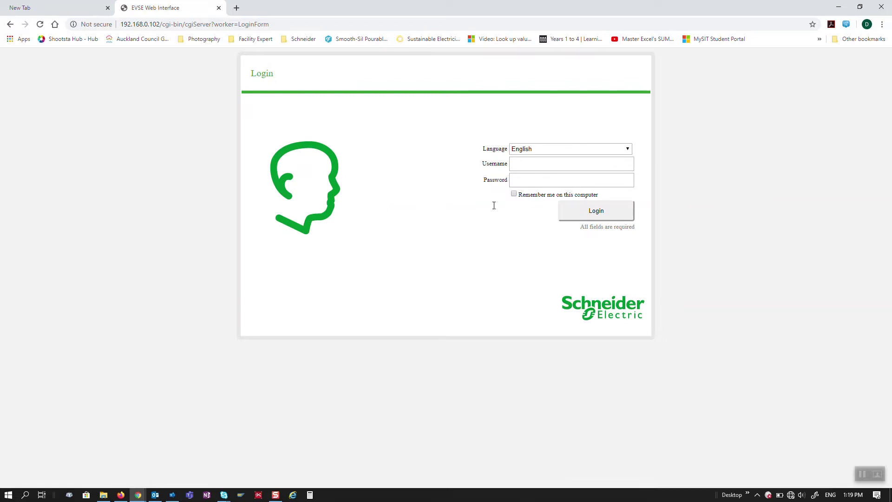
Refresh the Network devices in File Explorer and open the LMS controller at 192.168.0.128
click(104, 495)
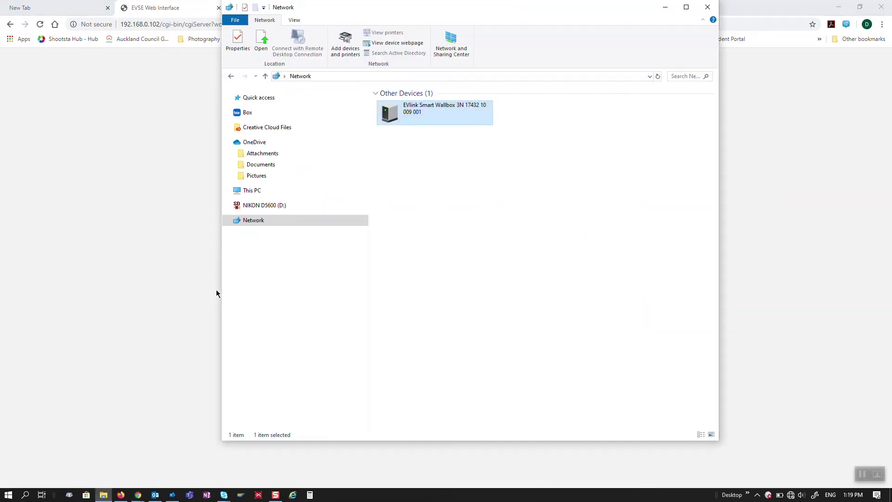
click(659, 77)
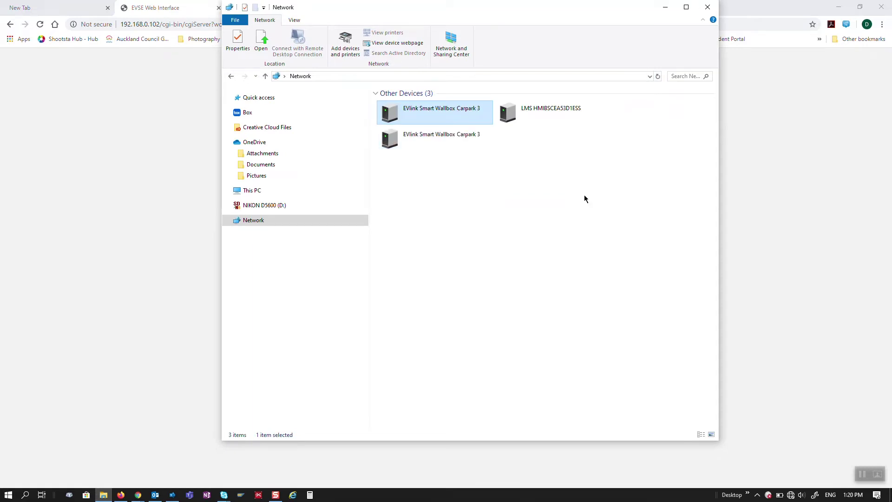
click(544, 111)
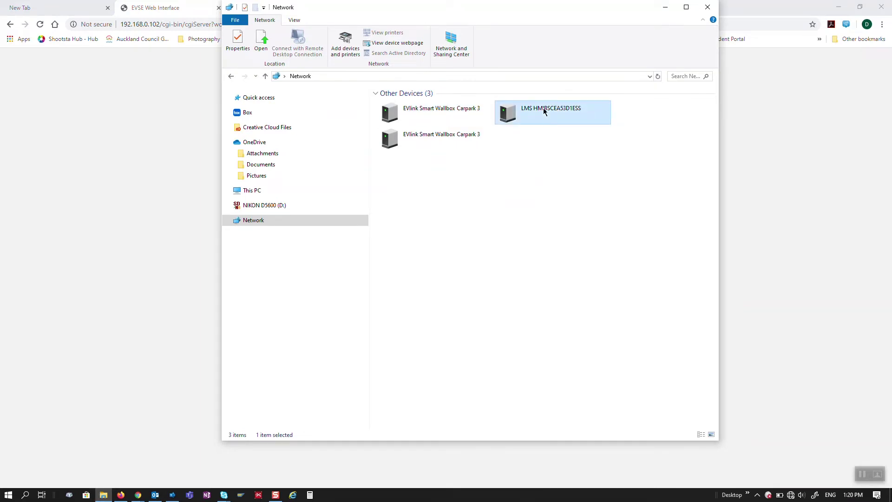
double_click(544, 111)
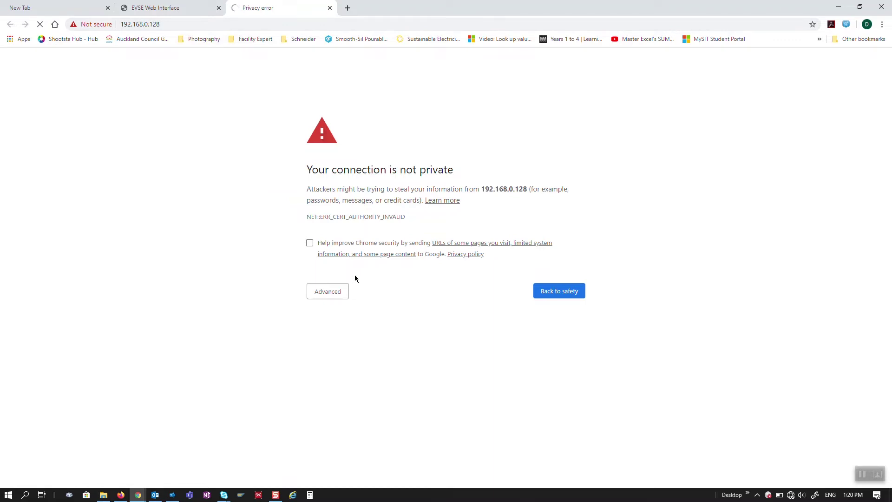
Bypass Chrome's certificate warning and proceed to the unsafe 192.168.0.128 LMS page
click(338, 296)
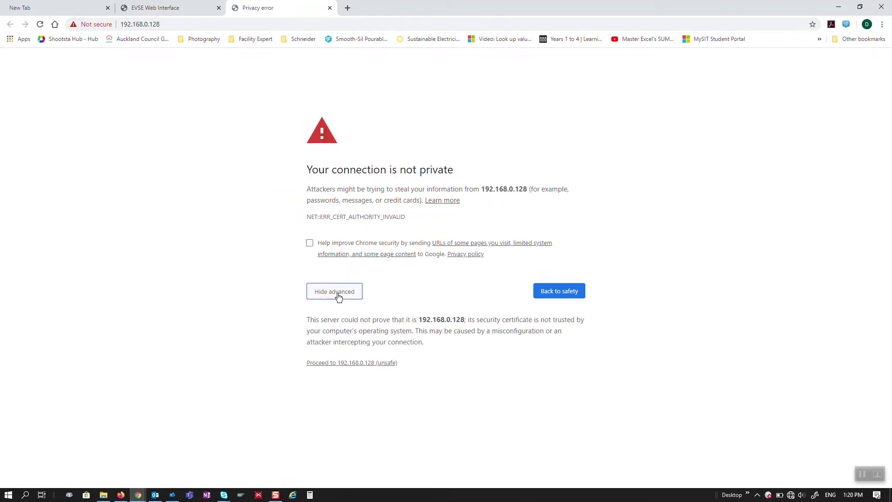
click(355, 363)
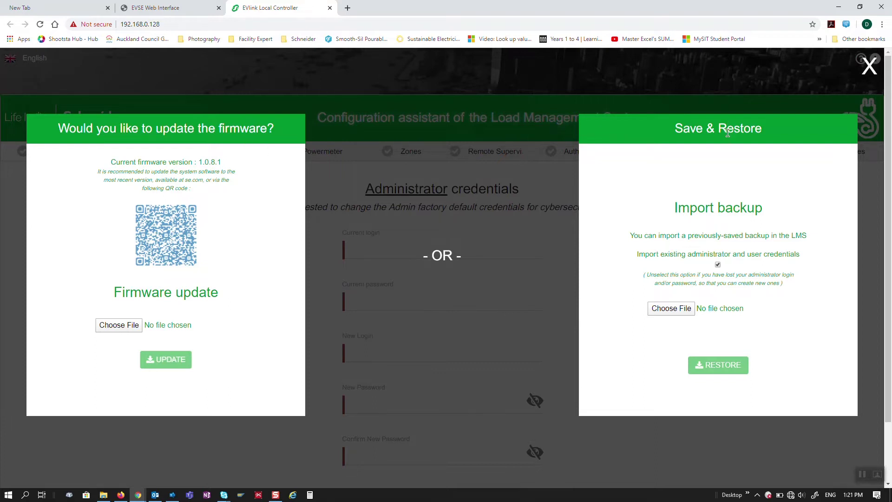
Dismiss the firmware and backup popups and enter the current factory admin login and password
click(869, 68)
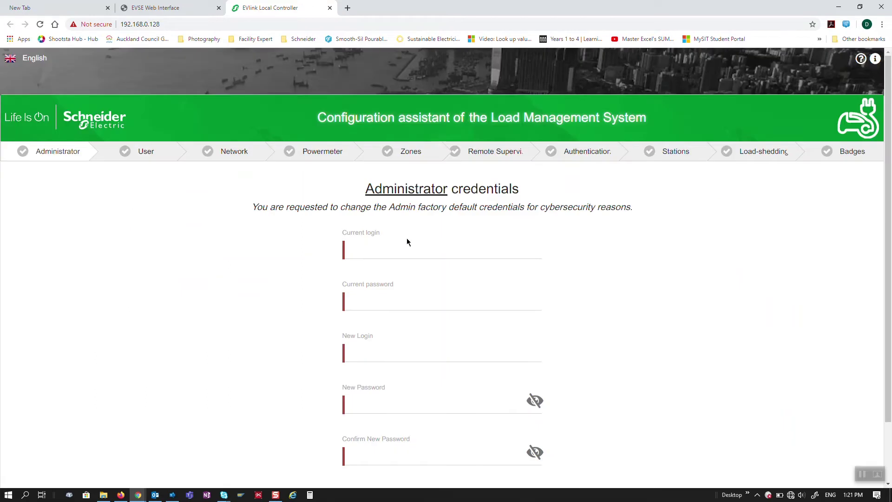
key(Tab)
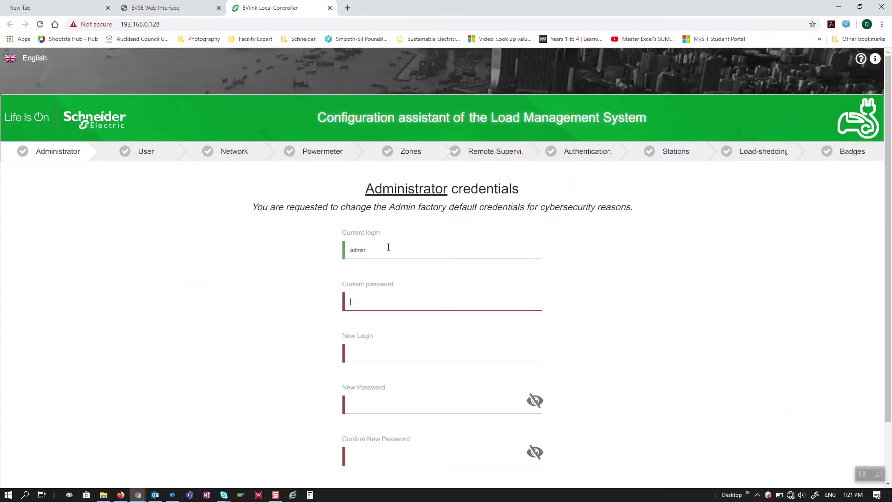
Enter a new administrator login and password with its confirmation, and apply them
key(Tab)
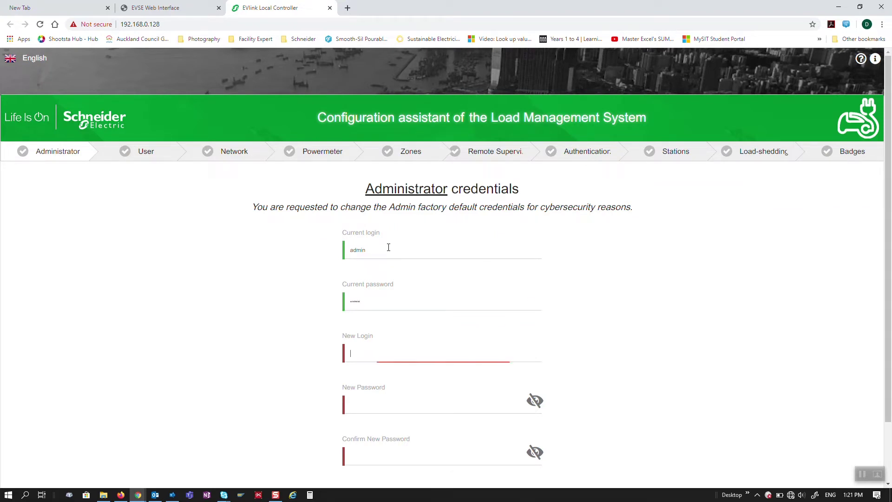
key(Tab)
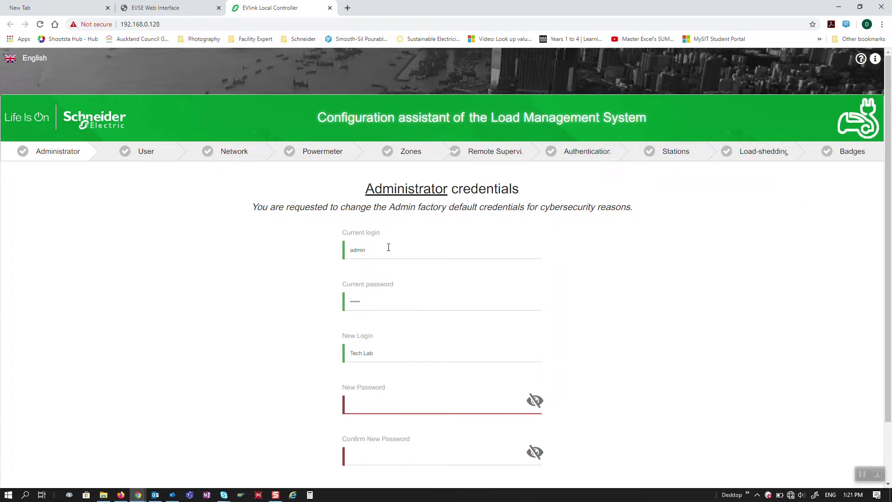
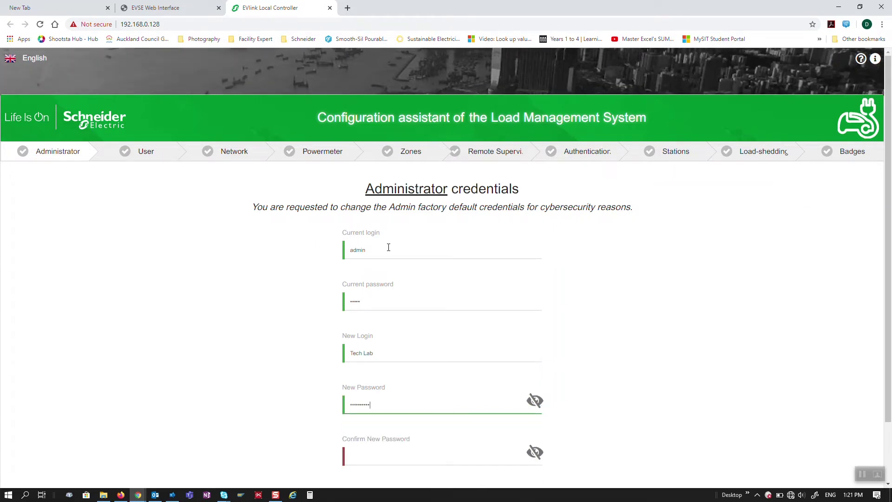
key(Tab)
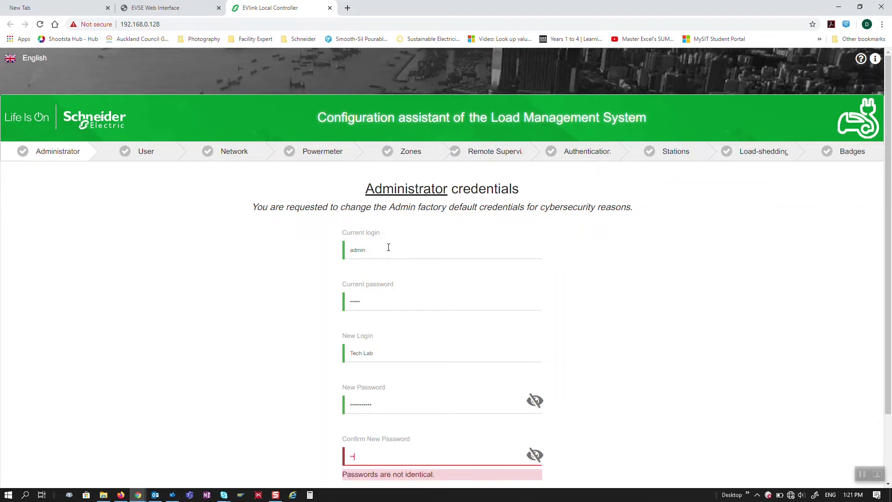
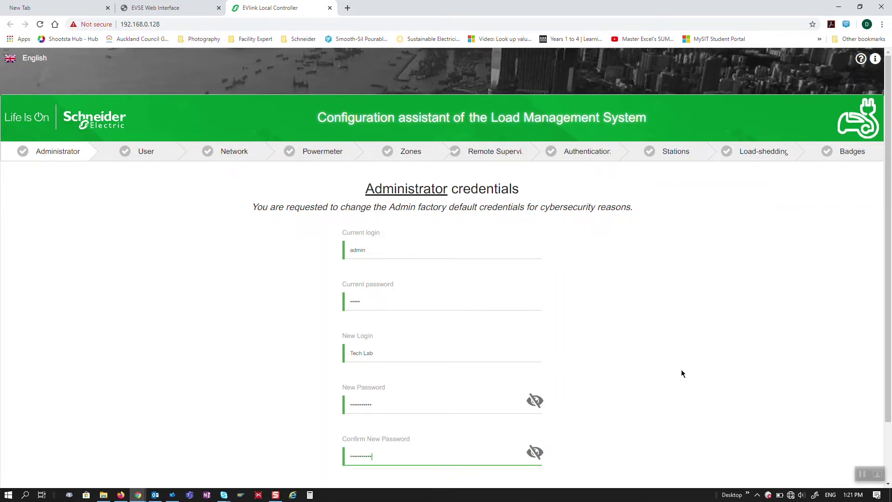
scroll(676, 377, down, 3)
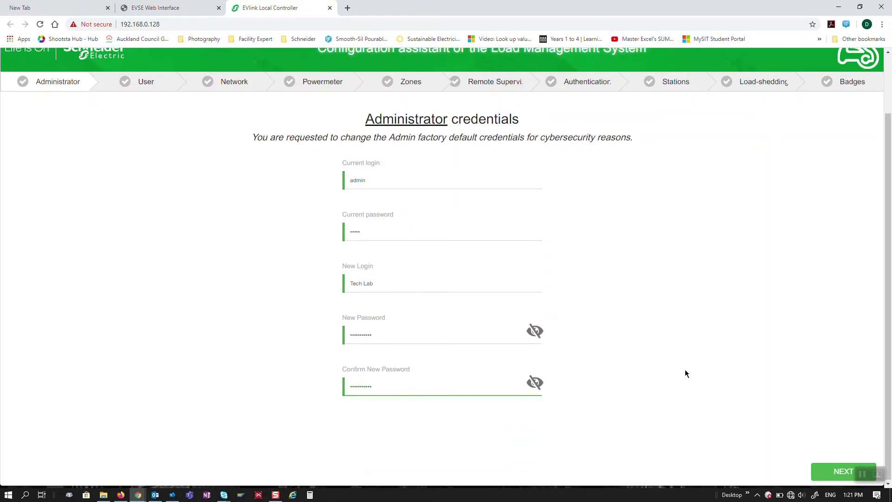
click(833, 473)
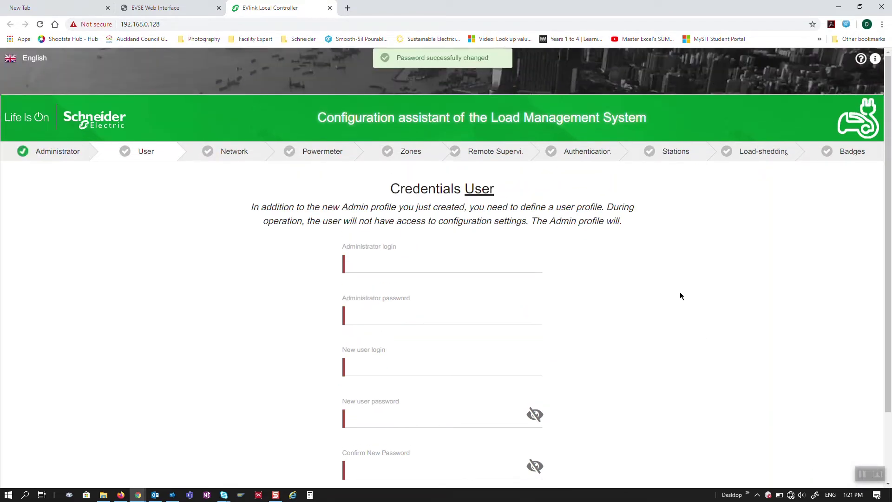
Fill in the administrator login and password on the User credentials step
click(364, 259)
text(TechLab)
key(Tab)
text(**)
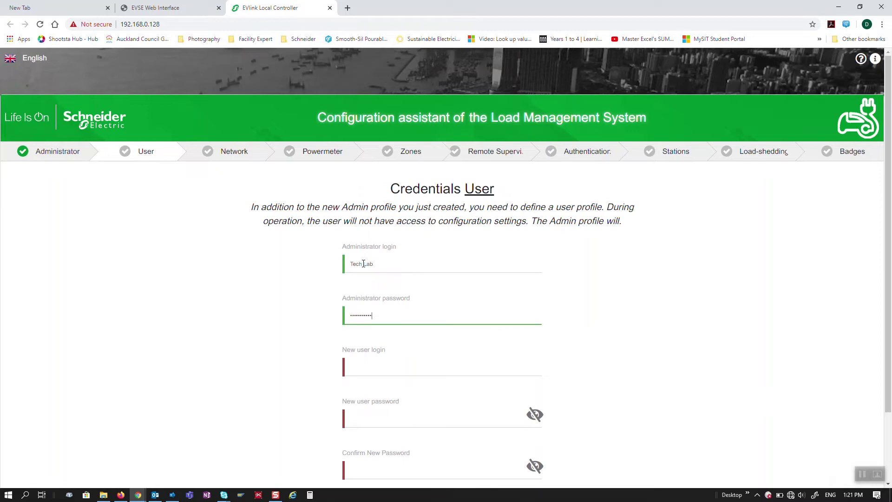
Enter the new user profile's login, password and password confirmation, then save the profile
click(367, 371)
text(Guest)
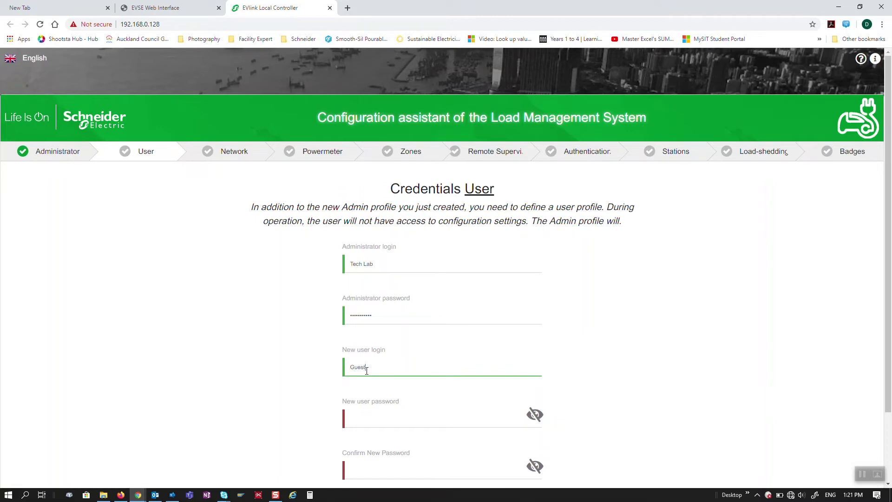
key(Tab)
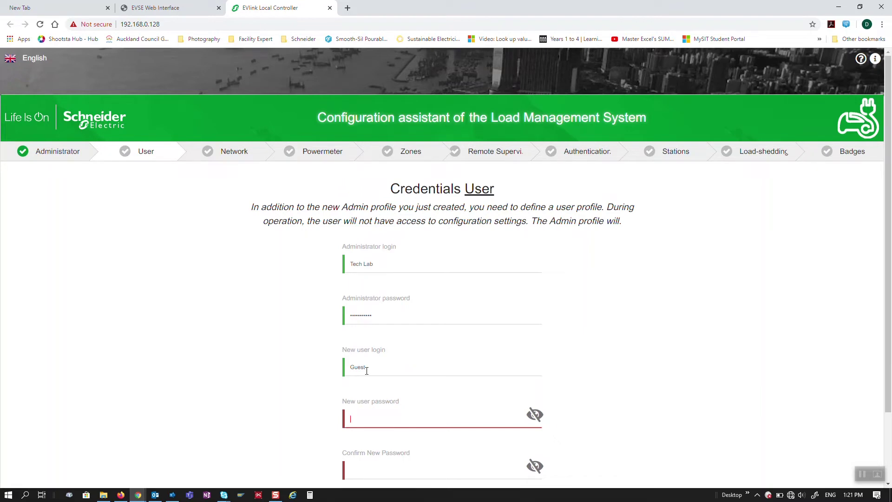
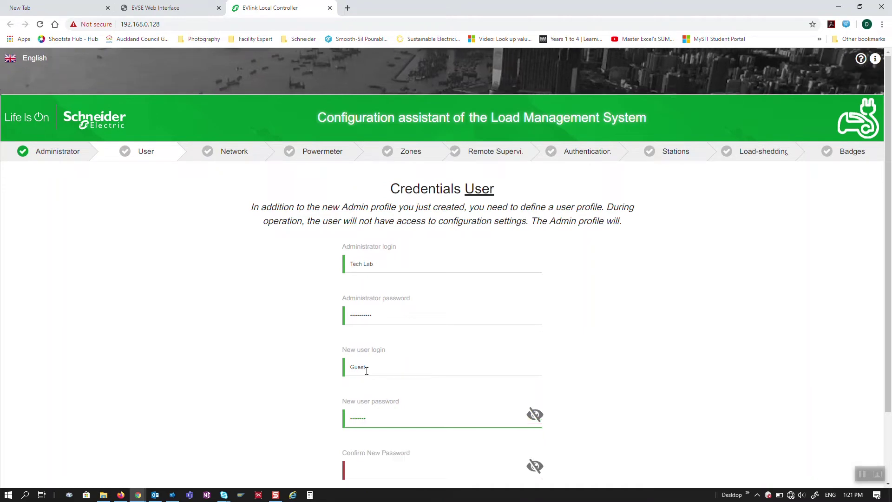
key(Tab)
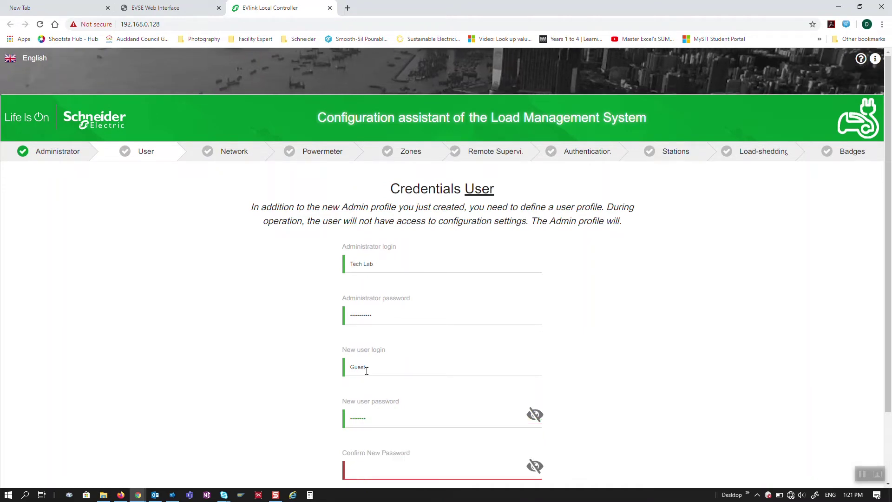
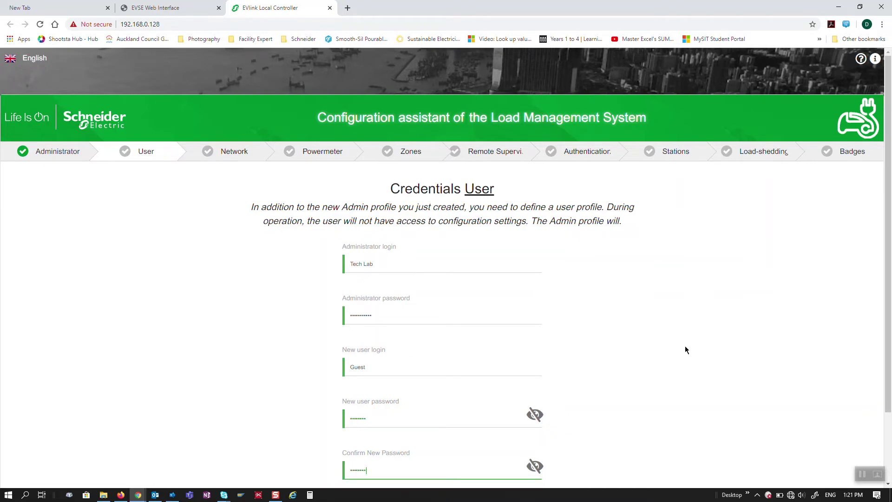
scroll(689, 362, down, 2)
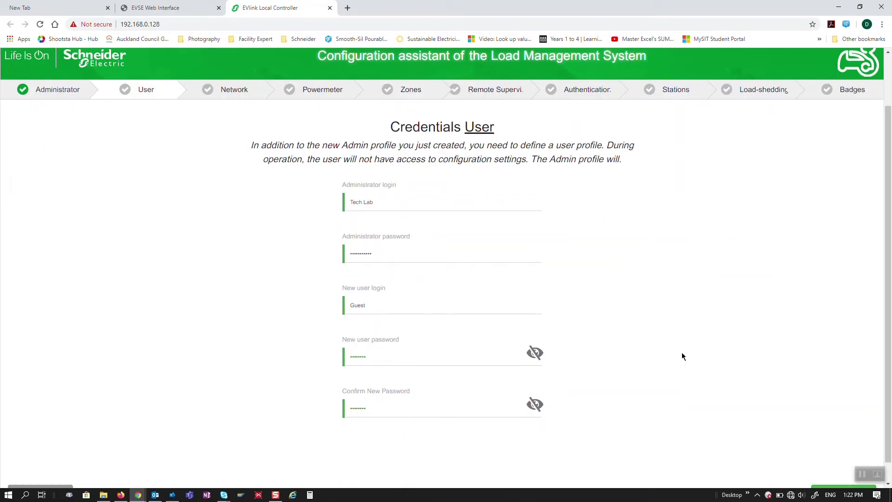
scroll(773, 350, down, 1)
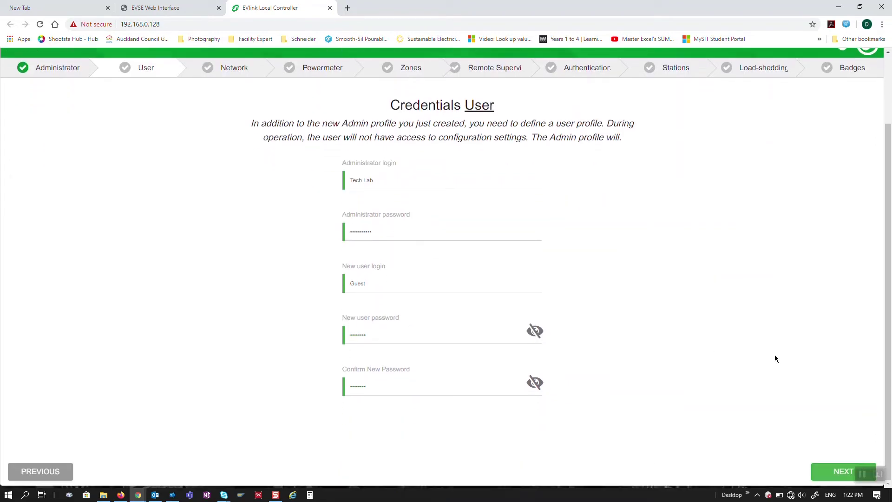
click(839, 474)
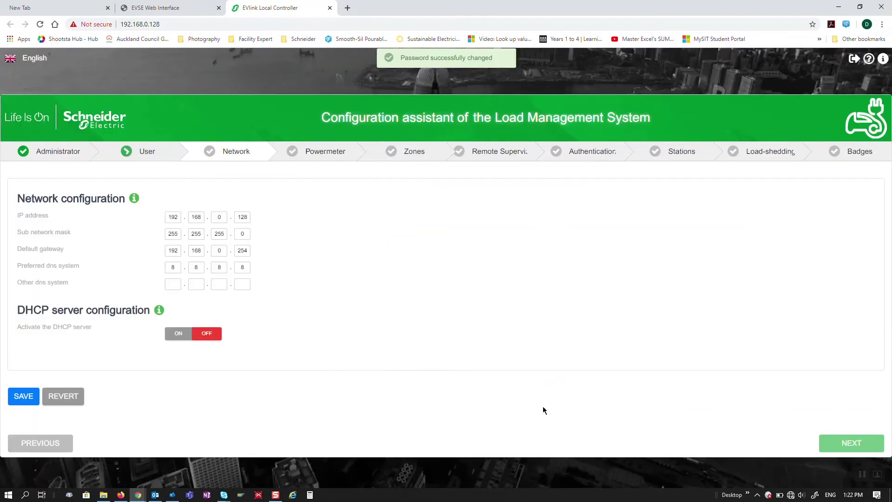
Turn the DHCP server on with range 192.168.0.200–192.168.0.249, save, and continue
click(177, 334)
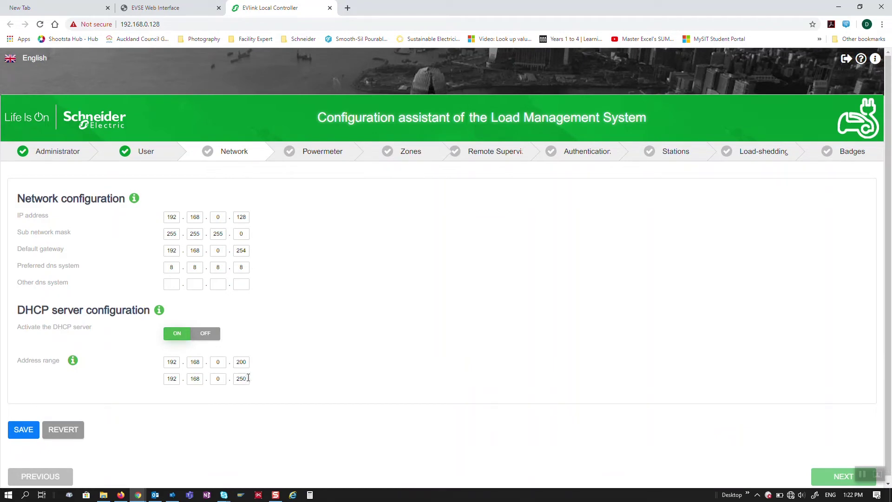
click(243, 380)
key(Delete)
text(49)
click(24, 440)
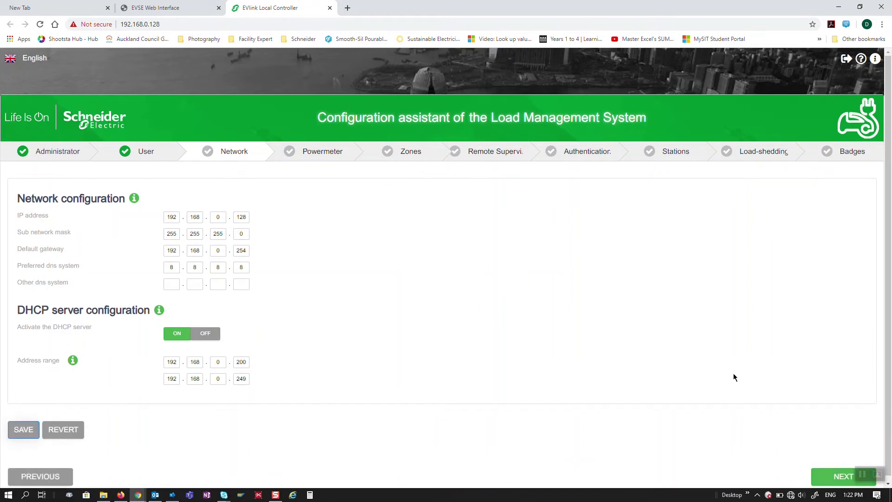
click(835, 474)
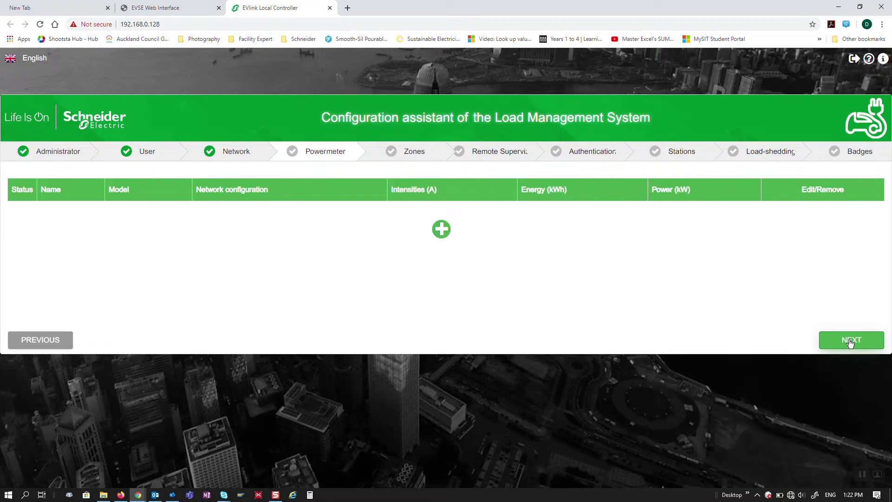
Skip Powermeter and save a new zone 'Main Carpark' with 32 max intensity
click(850, 343)
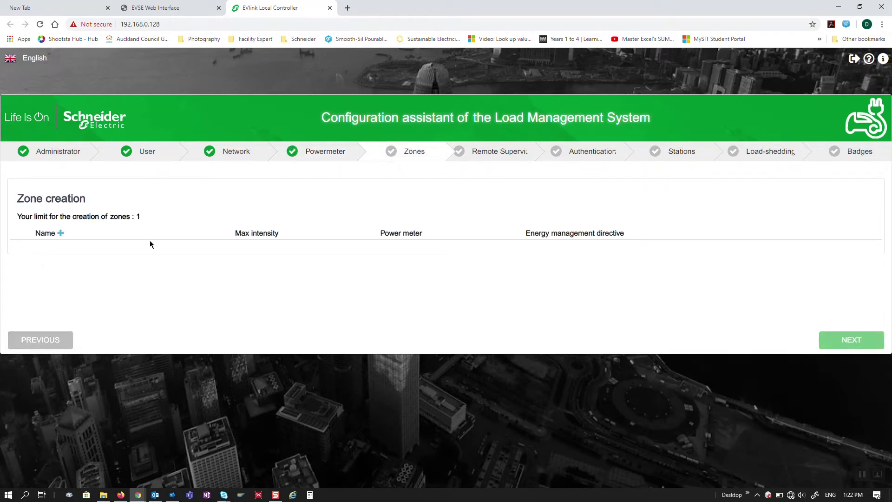
click(61, 234)
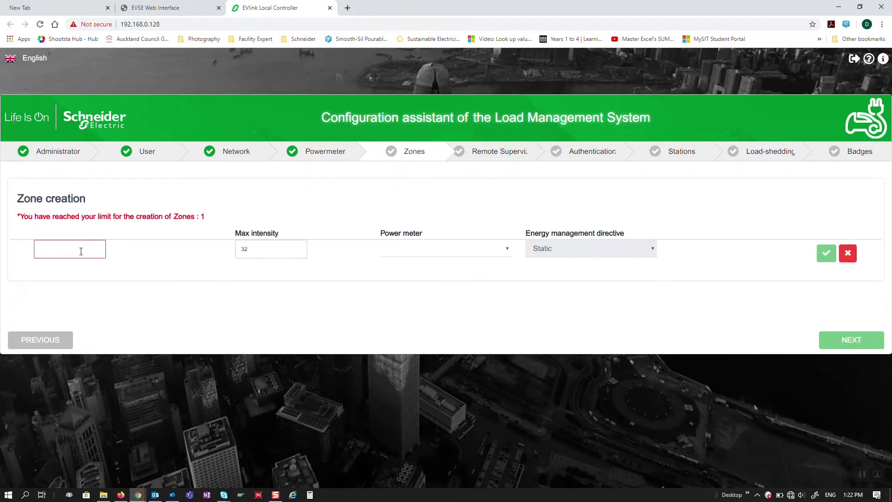
text(Hub)
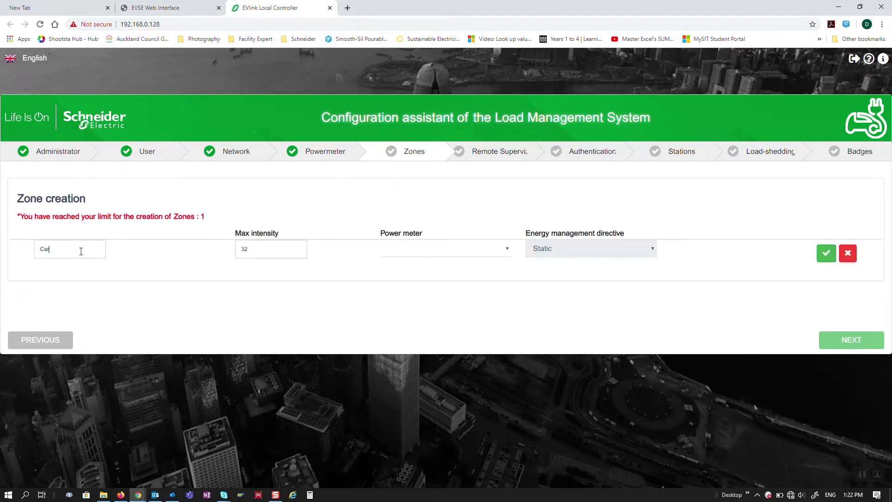
key(BackSpace)
key(BackSpace)
key(BackSpace)
text(Main Carpark)
click(829, 258)
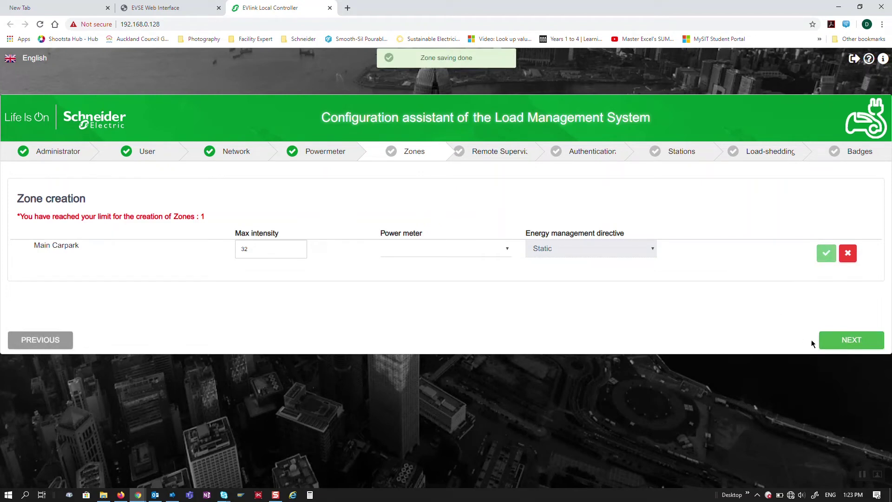
Under Remote supervision, select the Pacific/Auckland time zone and continue
click(848, 344)
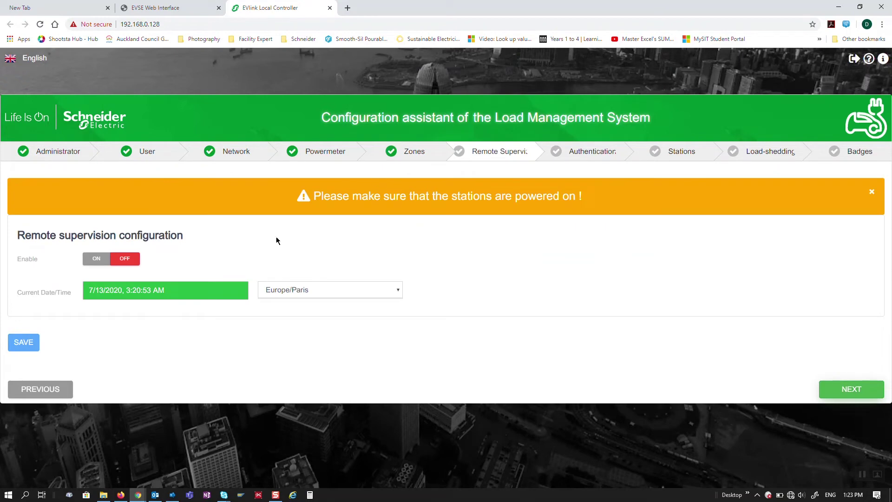
click(318, 291)
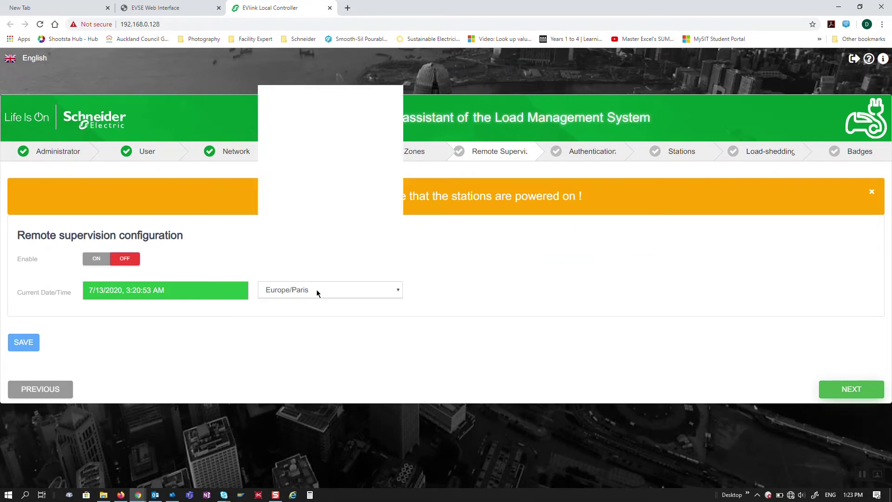
drag(399, 240, 399, 265)
scroll(365, 242, down, 1)
scroll(361, 246, up, 4)
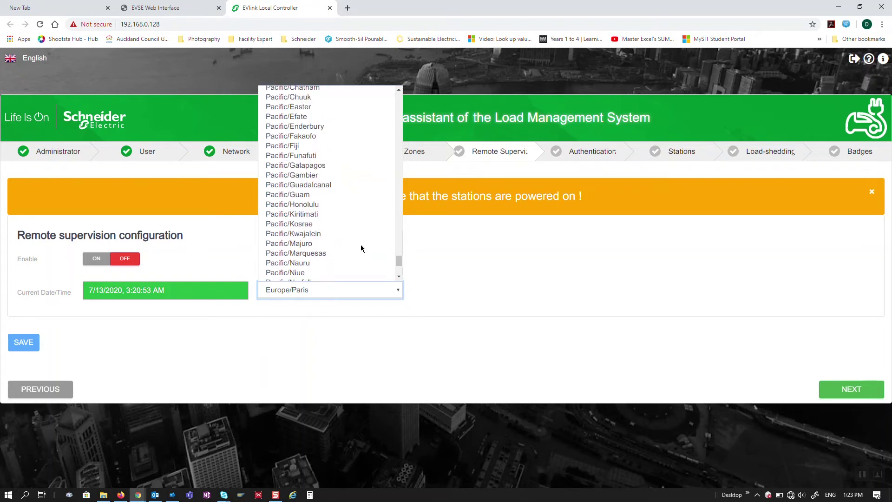
click(303, 129)
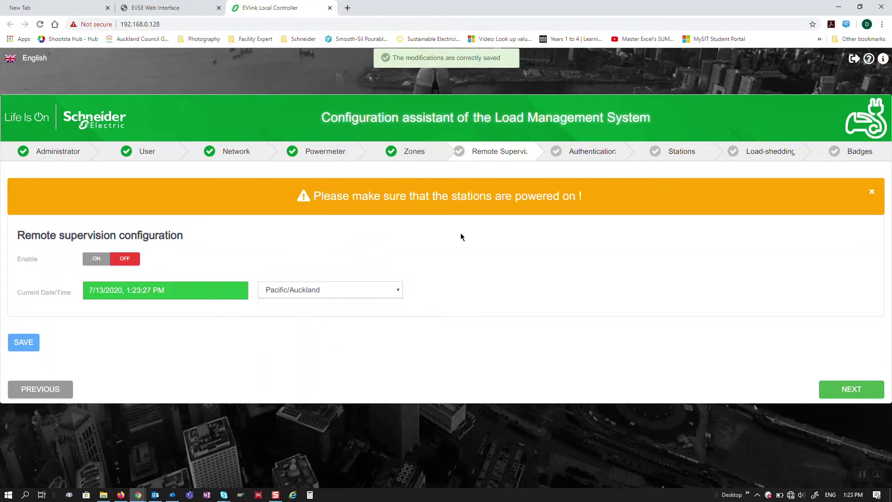
click(853, 390)
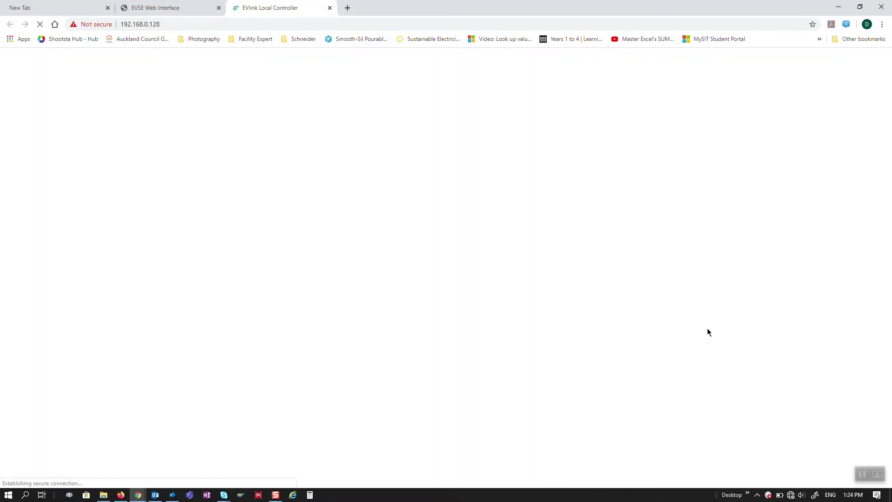
Log back into the controller using the saved login name and the account password
click(462, 139)
text(Tech)
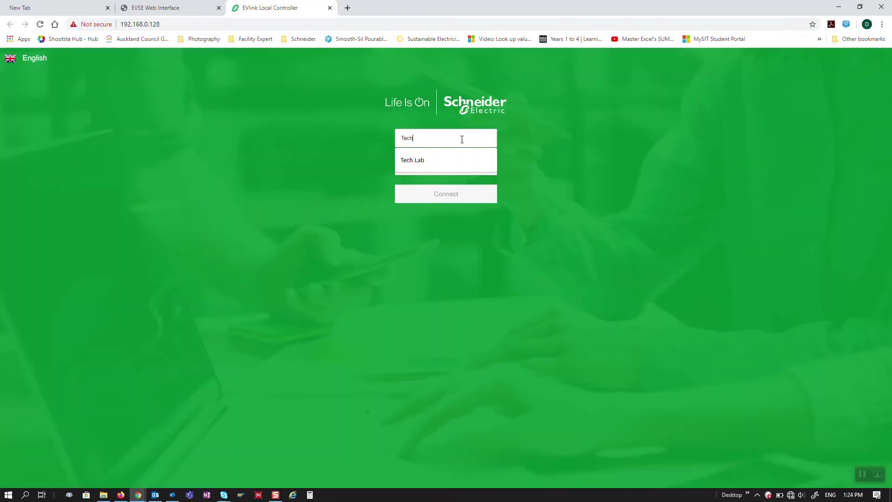
click(461, 155)
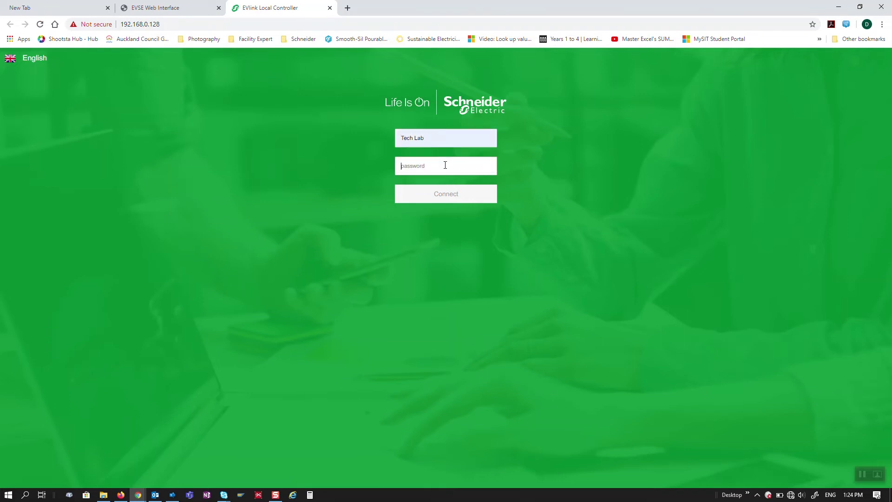
text(*)
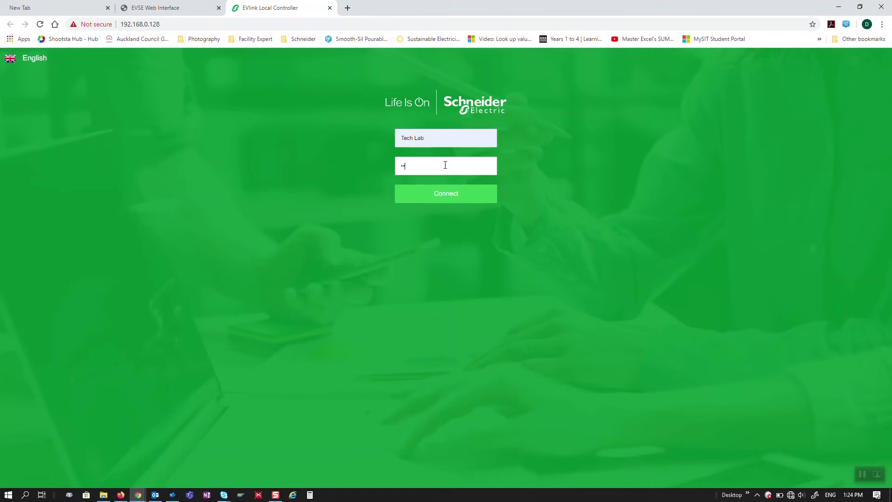
text(**********)
click(442, 194)
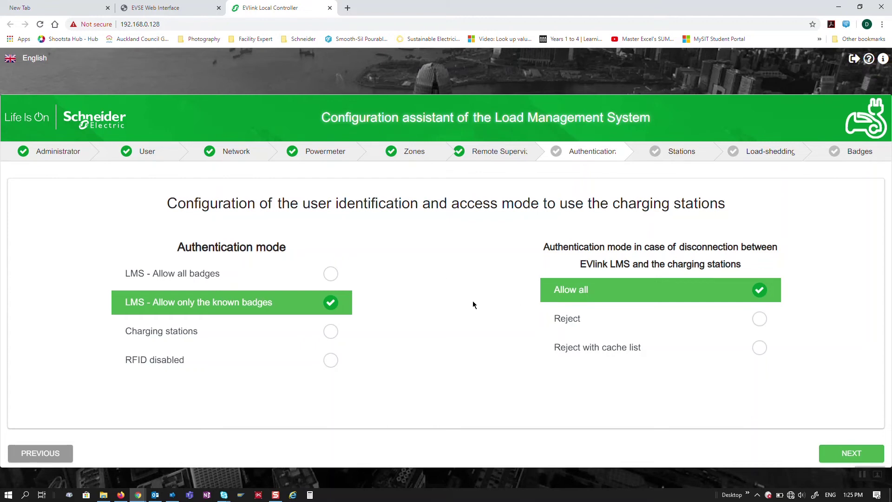
Set the authentication mode to RFID disabled and continue to Stations installation
click(333, 362)
scroll(687, 305, down, 2)
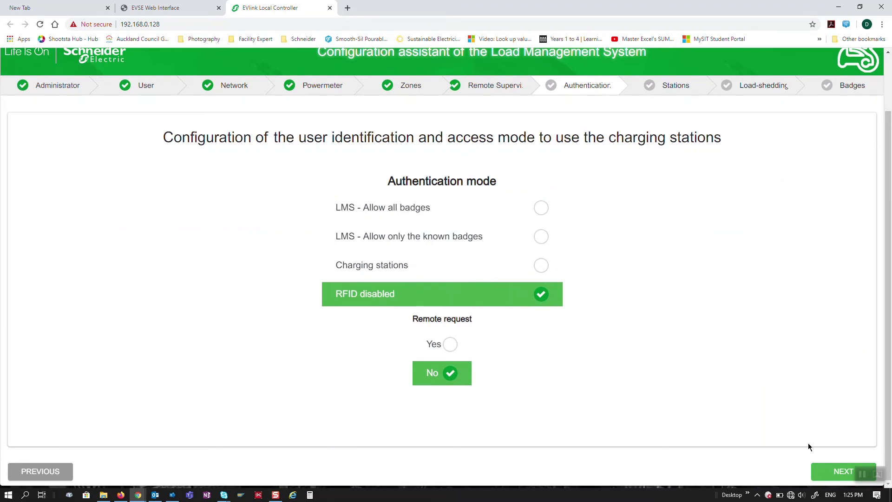
click(833, 471)
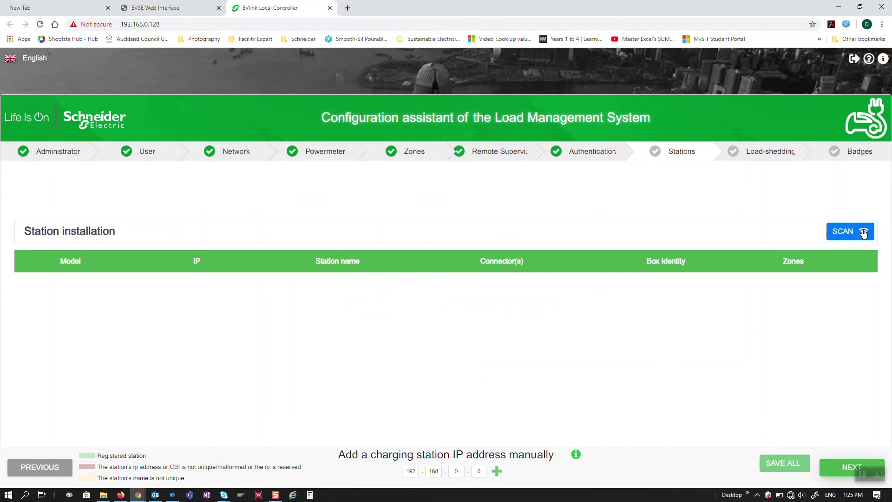
Scan for chargers and assign the Smart Wallbox and Parking stations to Main Carpark
click(843, 235)
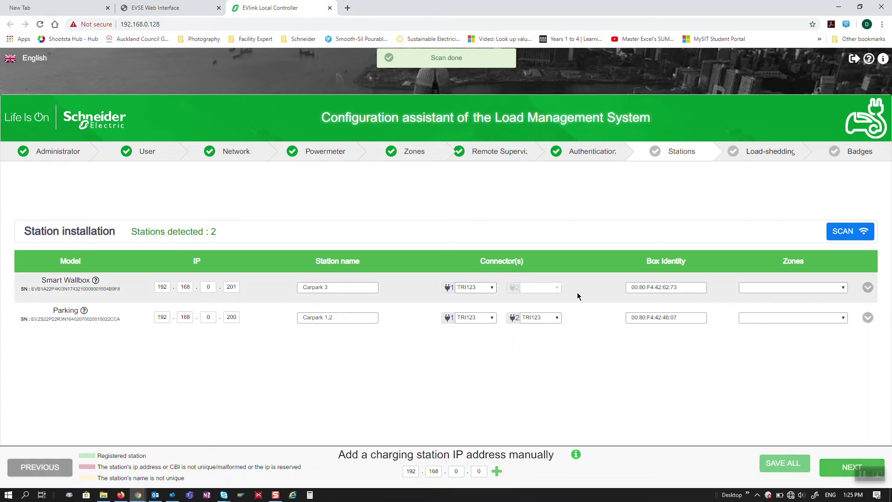
click(813, 288)
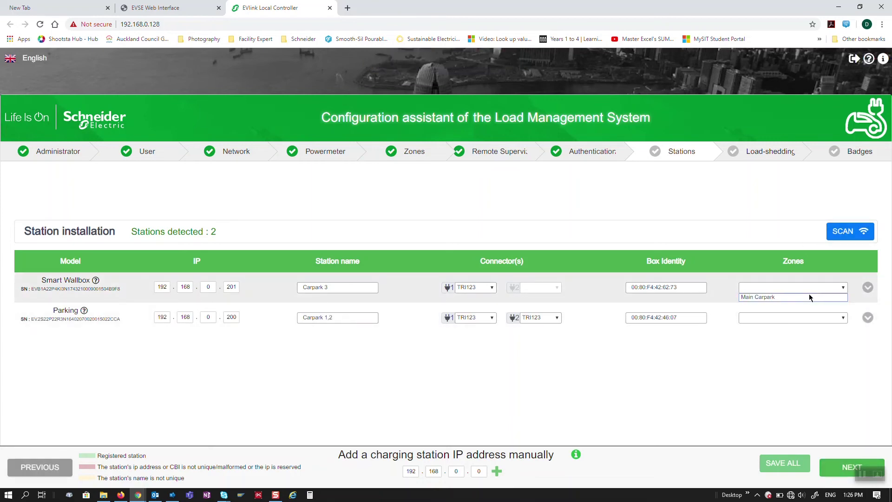
click(810, 296)
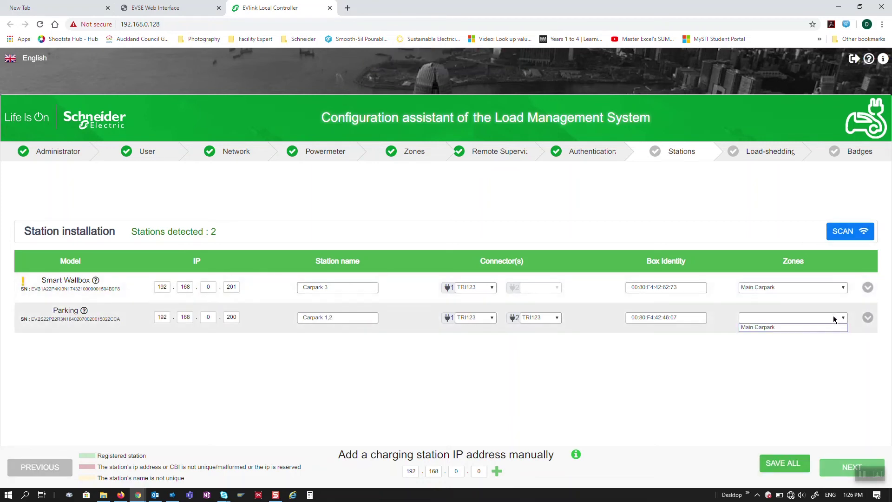
click(821, 320)
click(819, 327)
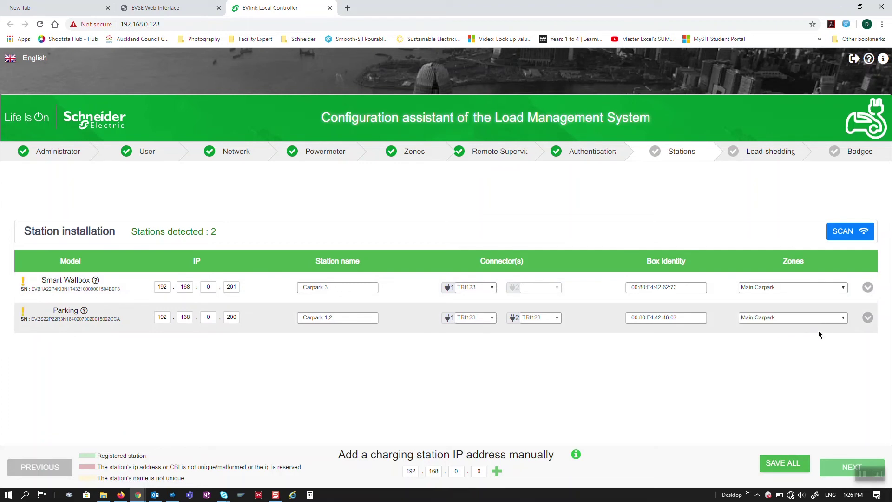
Set the connector phases, including TRI231 for Parking's second connector, and save both stations
click(488, 288)
click(479, 298)
click(489, 318)
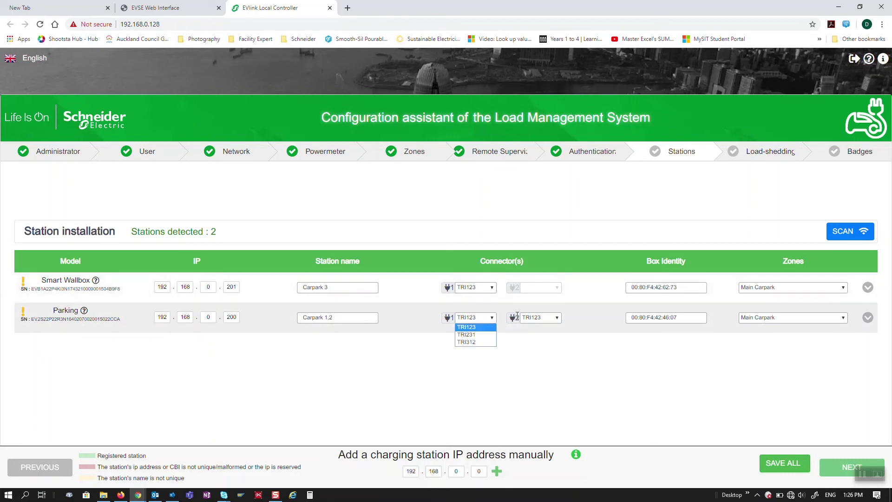
click(538, 321)
click(539, 321)
click(545, 336)
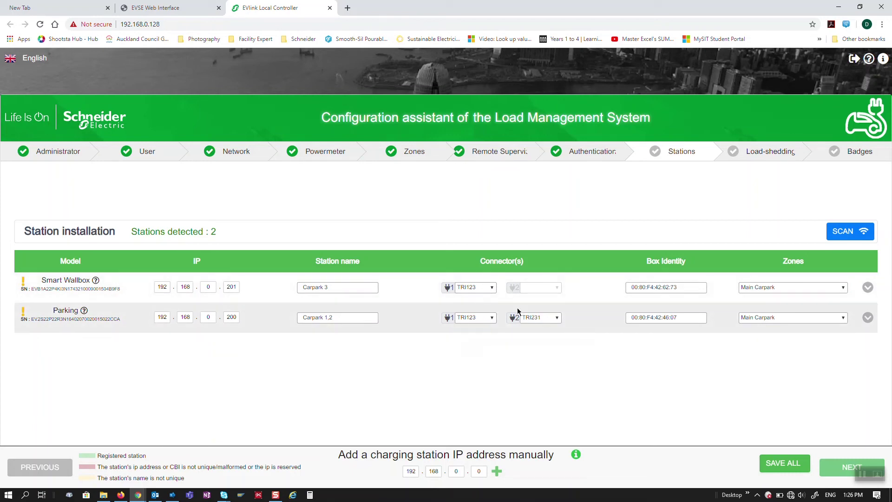
click(493, 288)
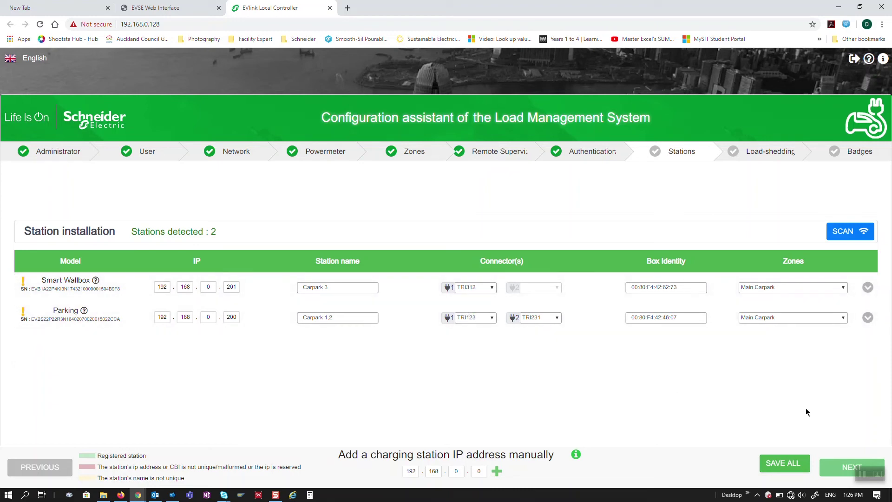
click(788, 465)
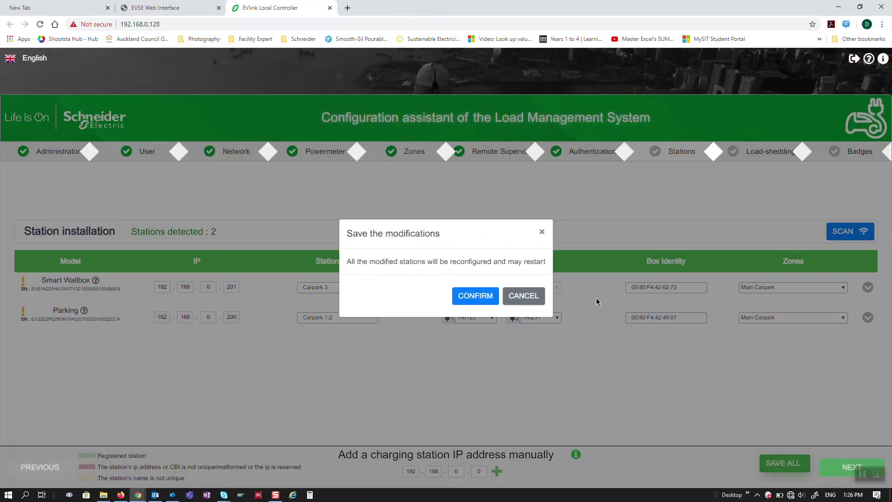
click(475, 297)
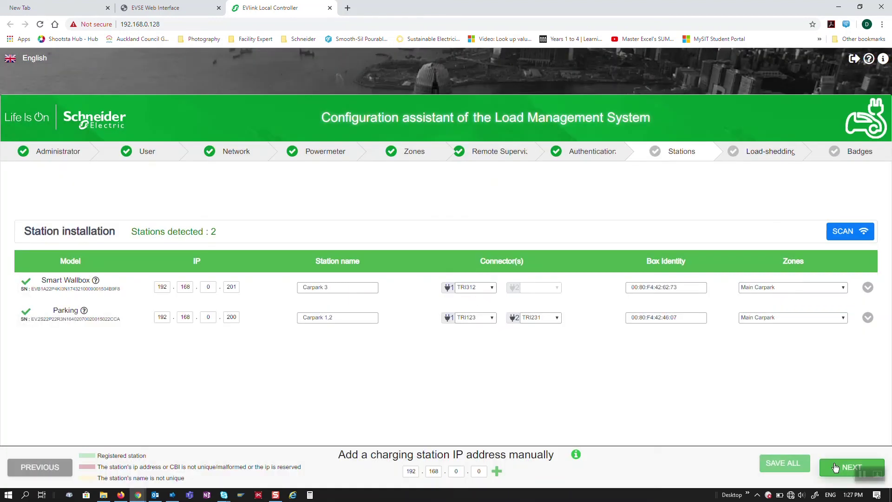
click(836, 467)
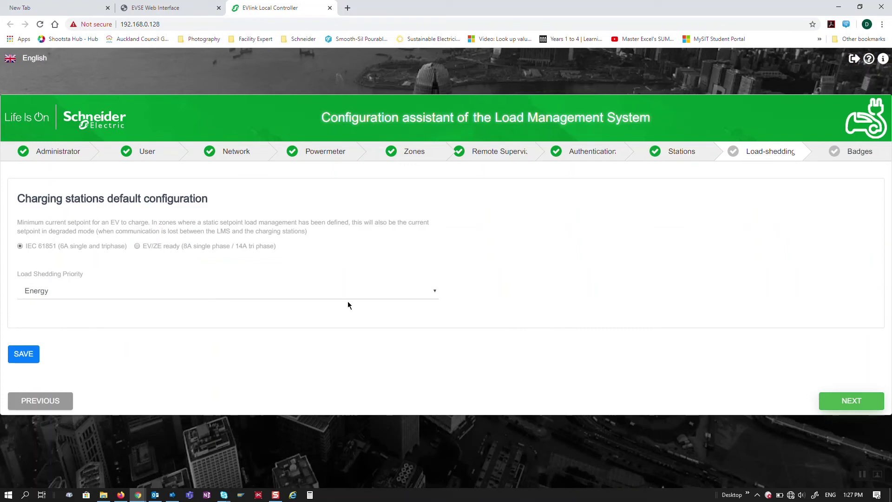
Set load-shedding priority to Time with the EV/ZE ready minimum, save, and continue
click(295, 291)
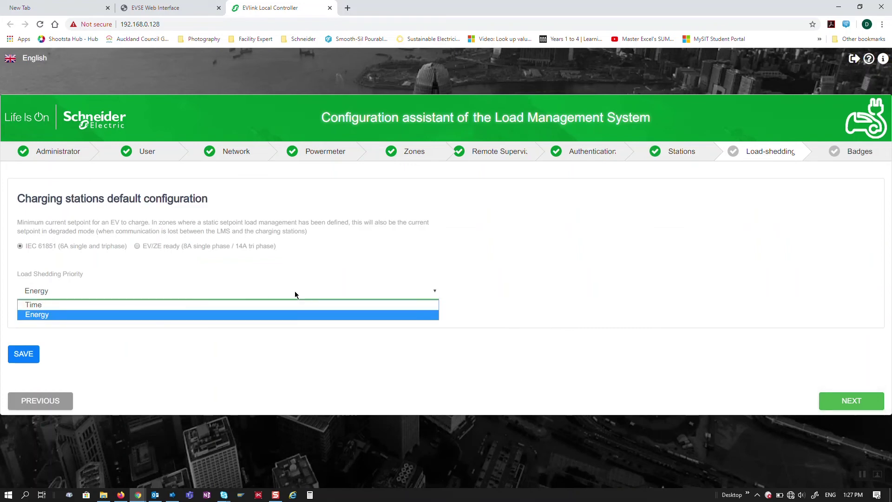
click(294, 304)
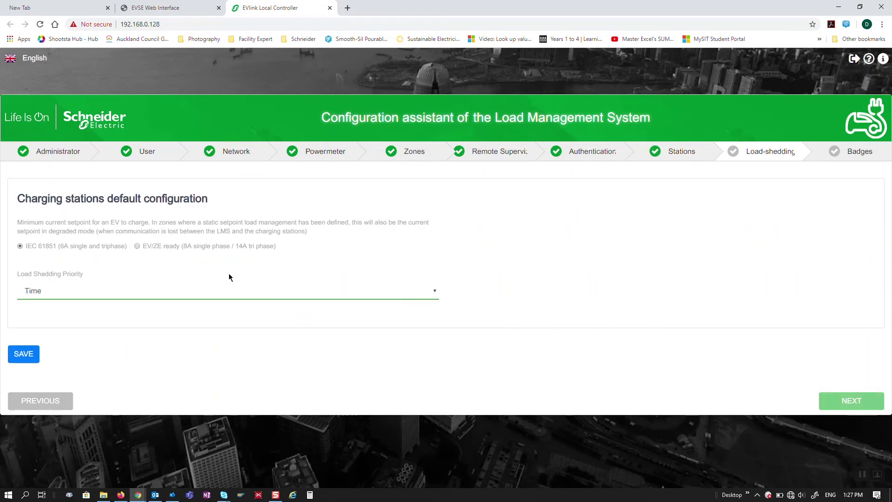
click(137, 247)
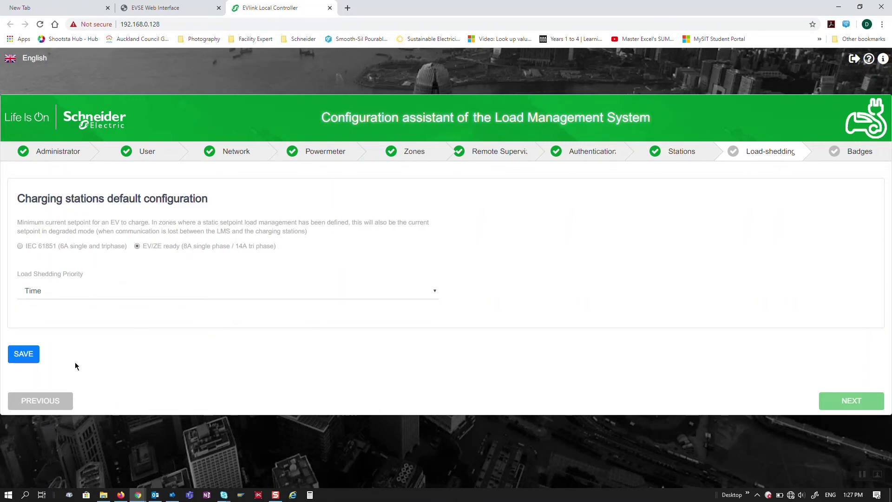
click(24, 354)
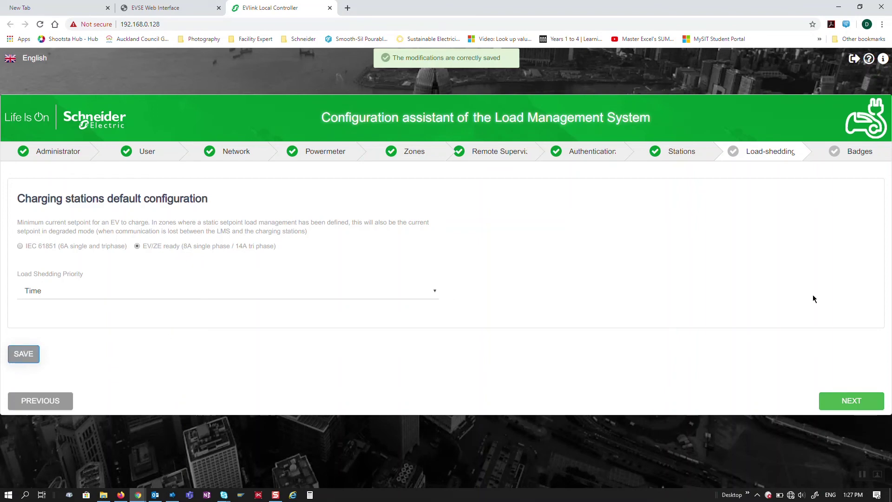
click(848, 402)
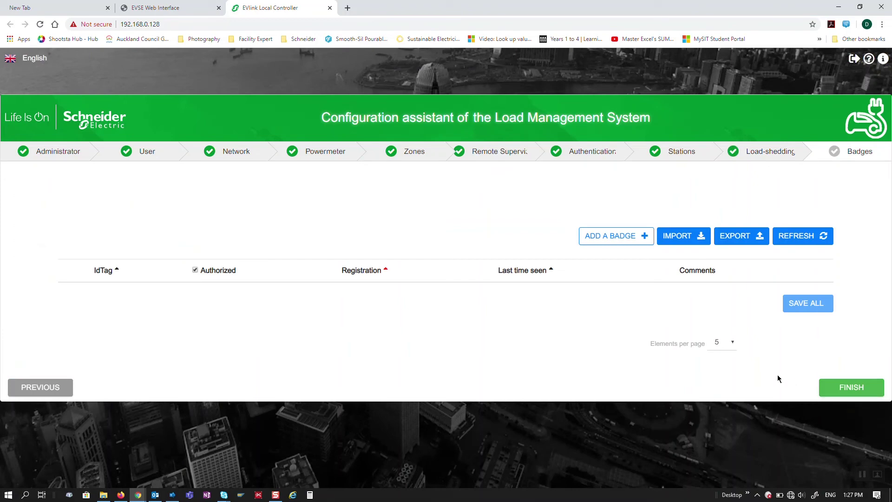
Finish the wizard from the Badges page so the controller restarts to its login form
click(846, 389)
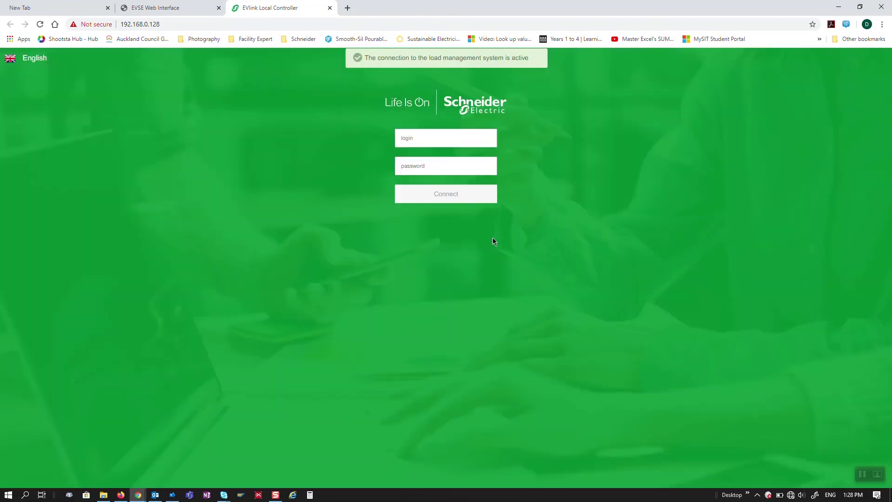
Sign in to EVlink LMS with the saved login name and the account password
click(445, 140)
text(Tech La)
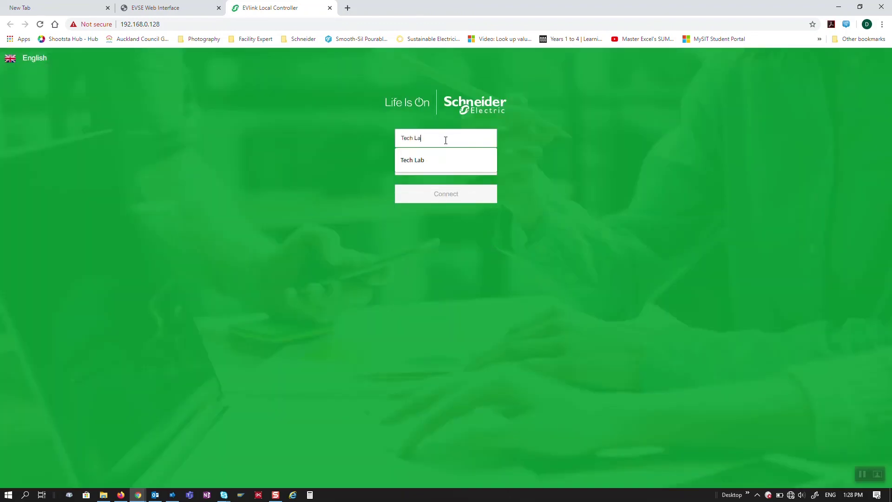
text(b)
key(Tab)
text(*)
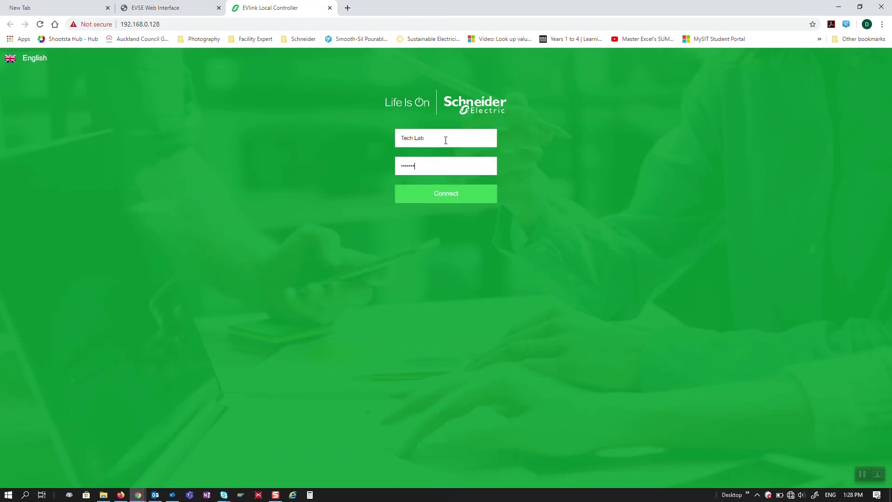
key(Return)
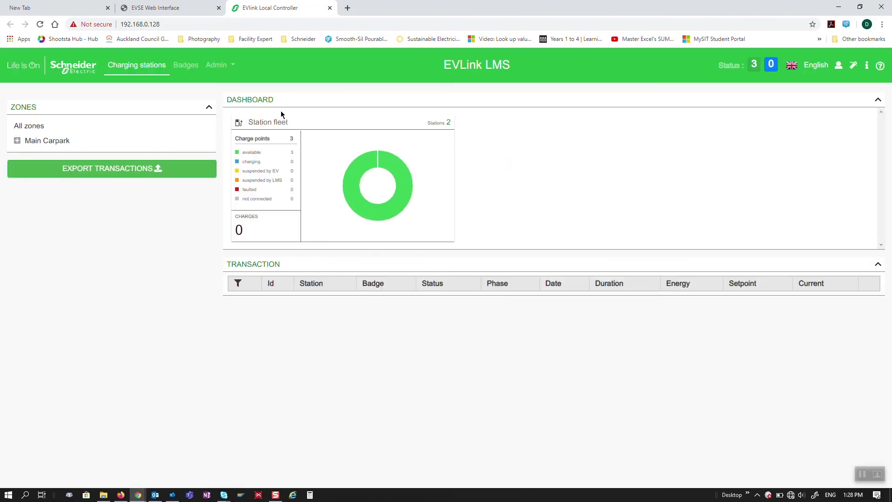
Review the Carpark 1,2 and Carpark 3 stations, then display the Main Carpark station list
click(18, 142)
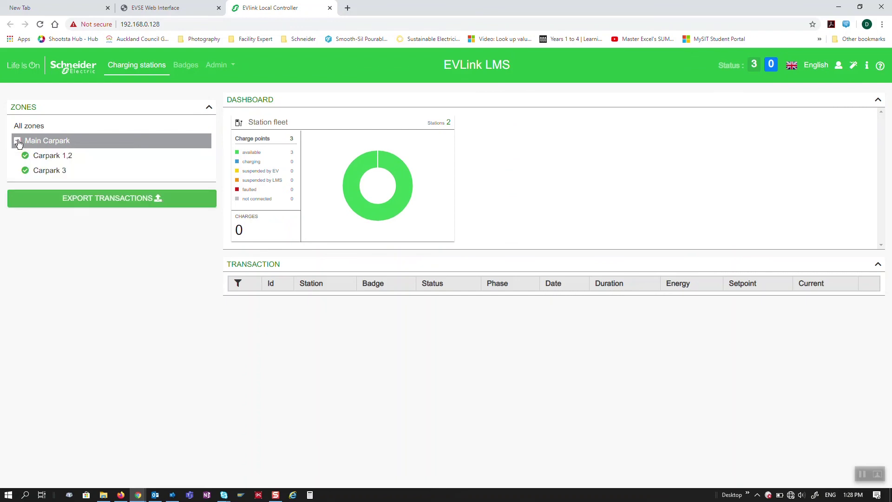
click(56, 156)
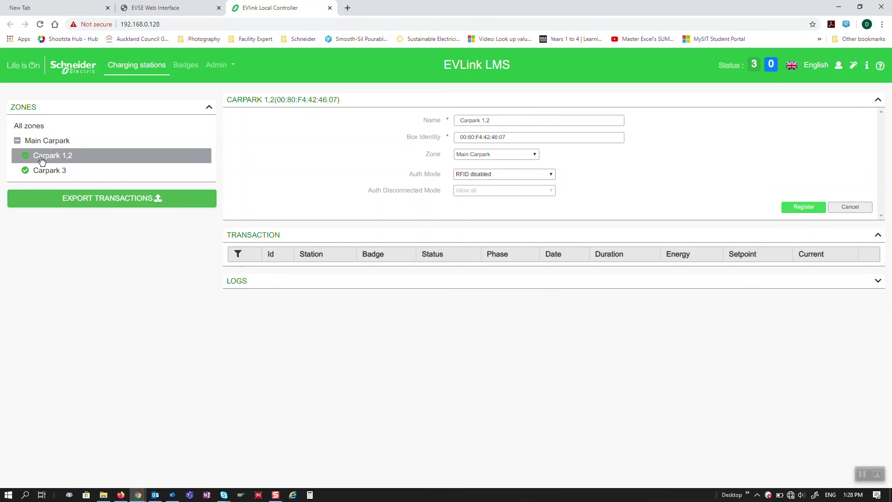
click(46, 173)
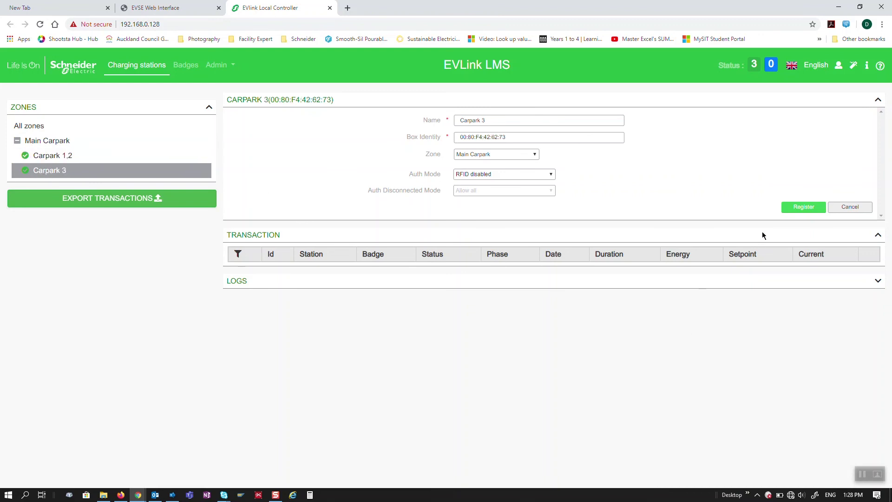
click(51, 142)
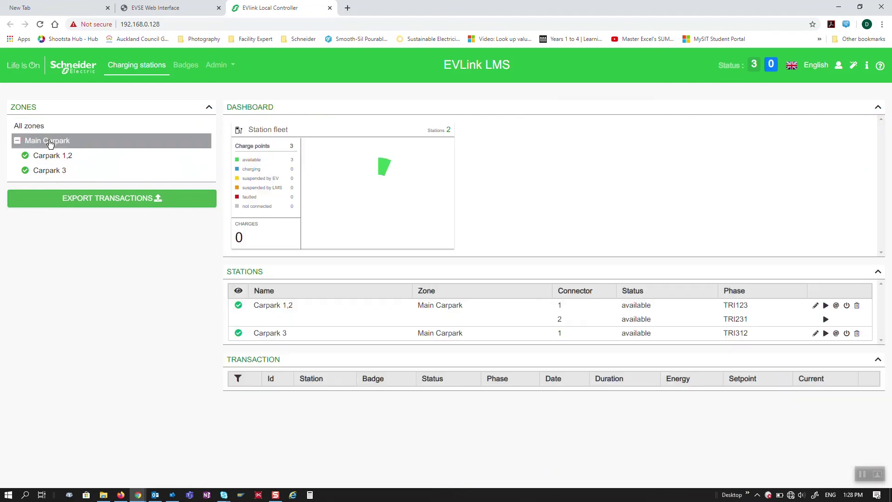